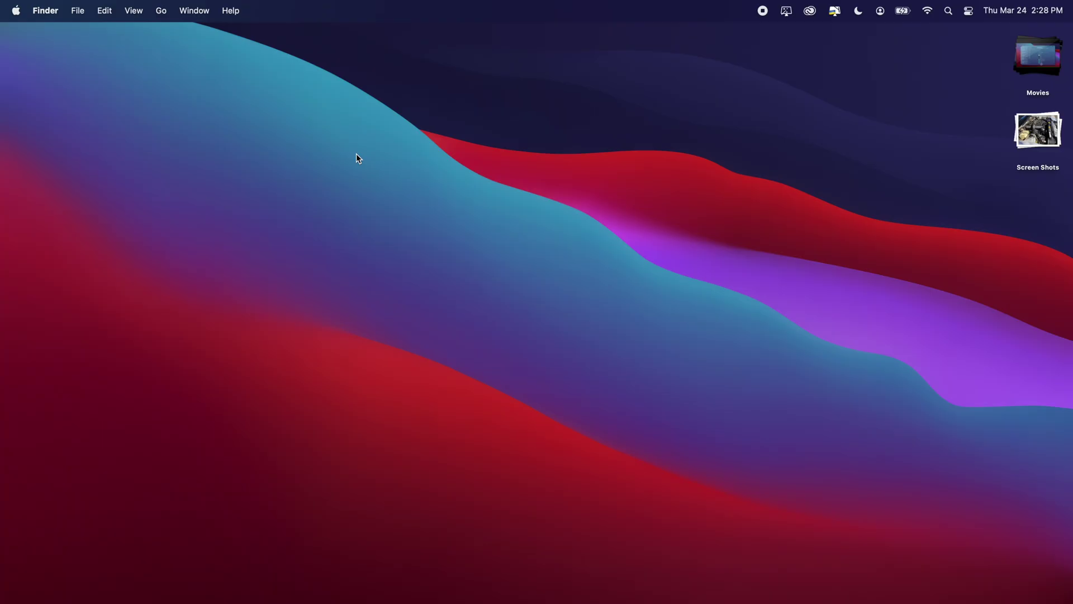
Show Macintosh HD storage in About This Mac: 516.5 GB free of 994.66 GB.
left_click(17, 11)
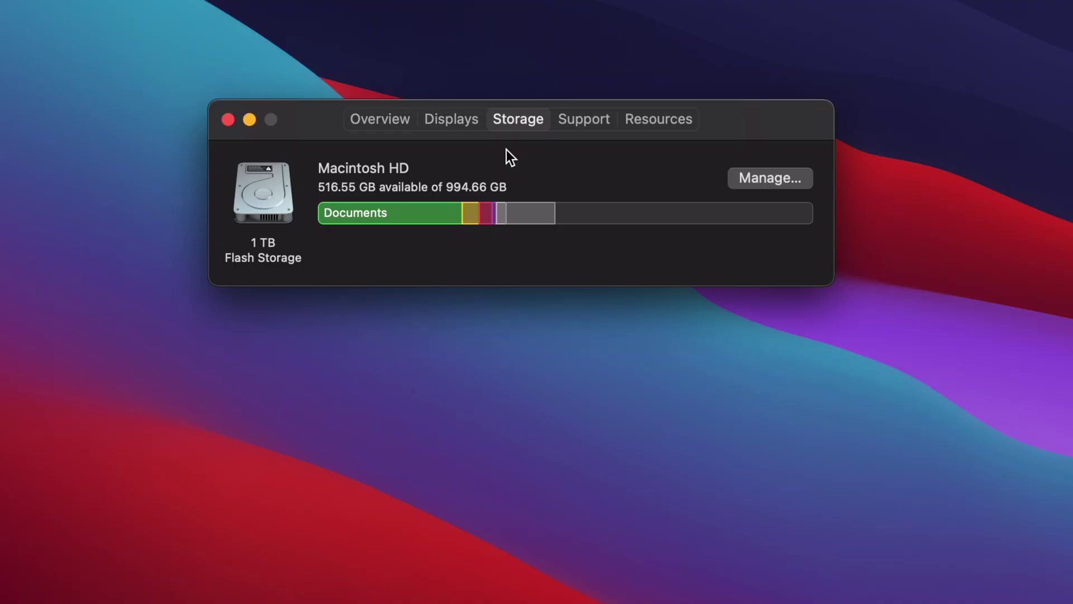
mouse_move(412, 219)
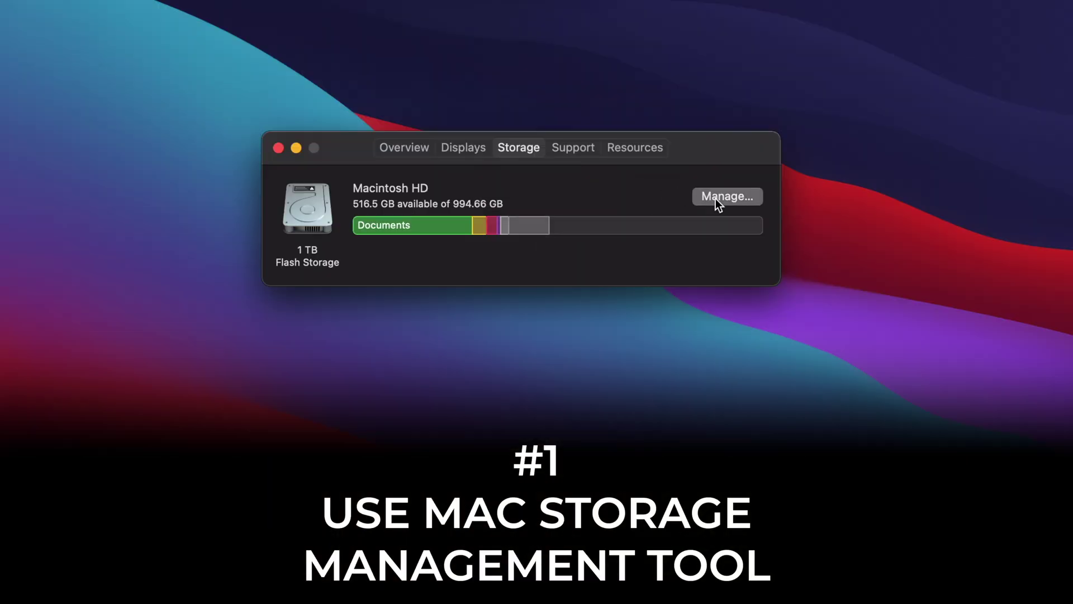
Select four old ZIP archives, including 27149.zip, 25827.zip and 24729.zip, in Documents' large files for deletion.
left_click(715, 199)
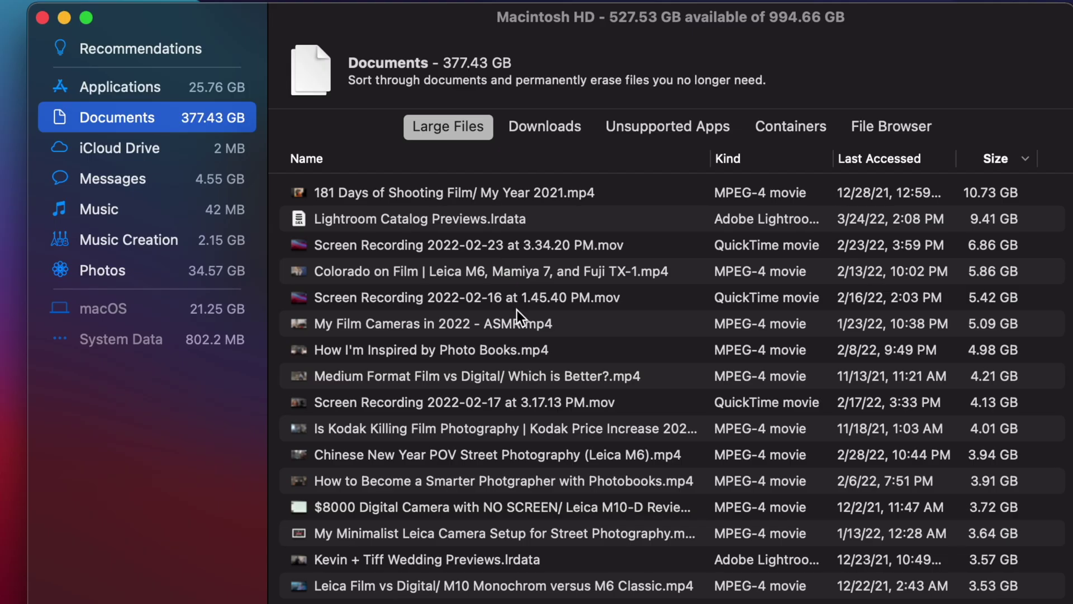
scroll(523, 326, "down", 4)
scroll(523, 327, "down", 10)
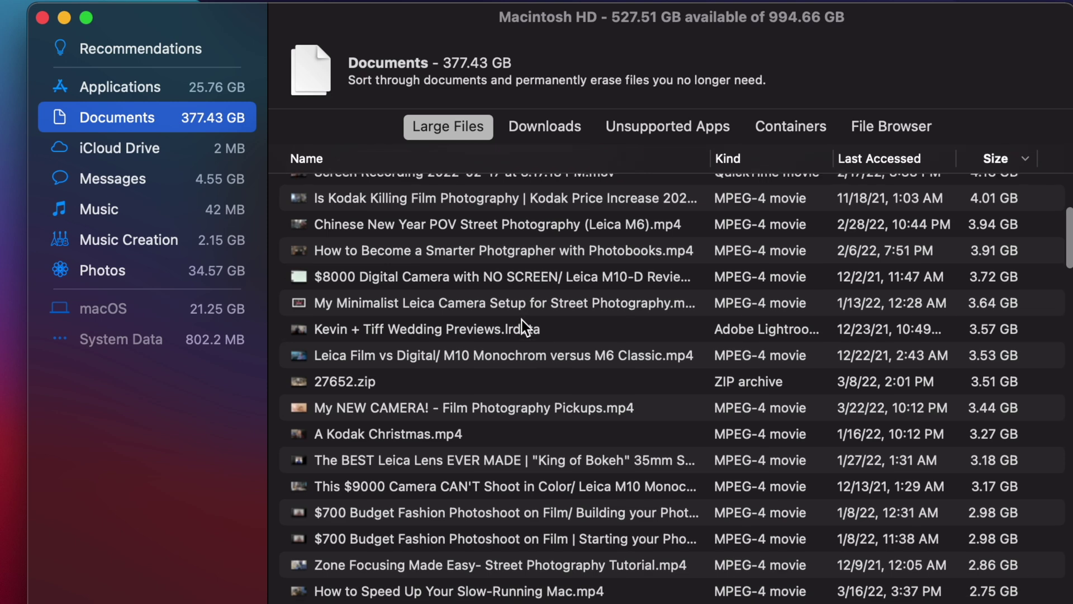
scroll(521, 320, "down", 7)
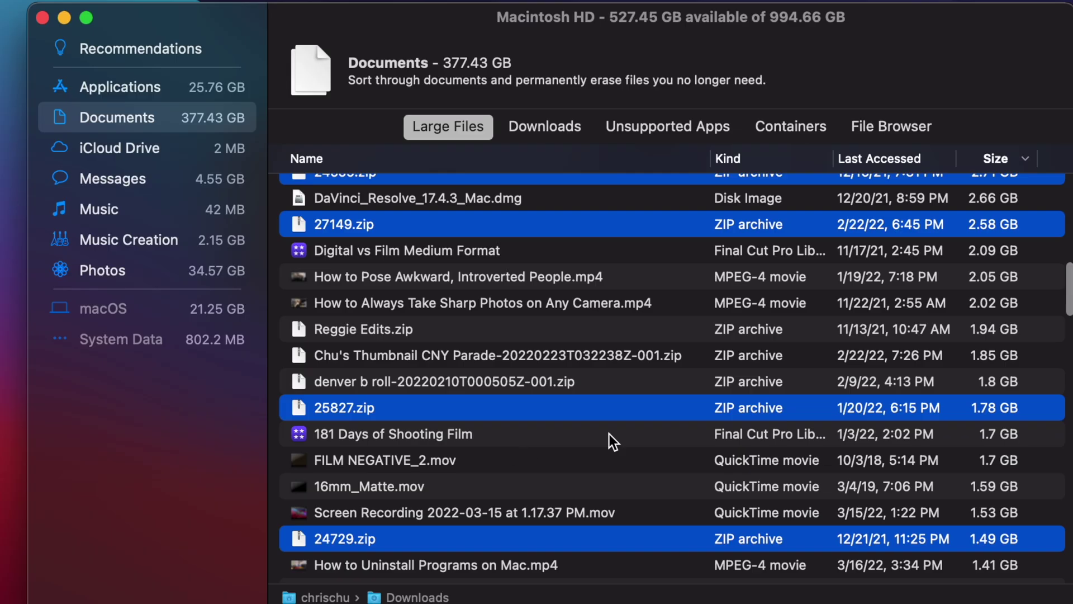
scroll(699, 428, "up", 4)
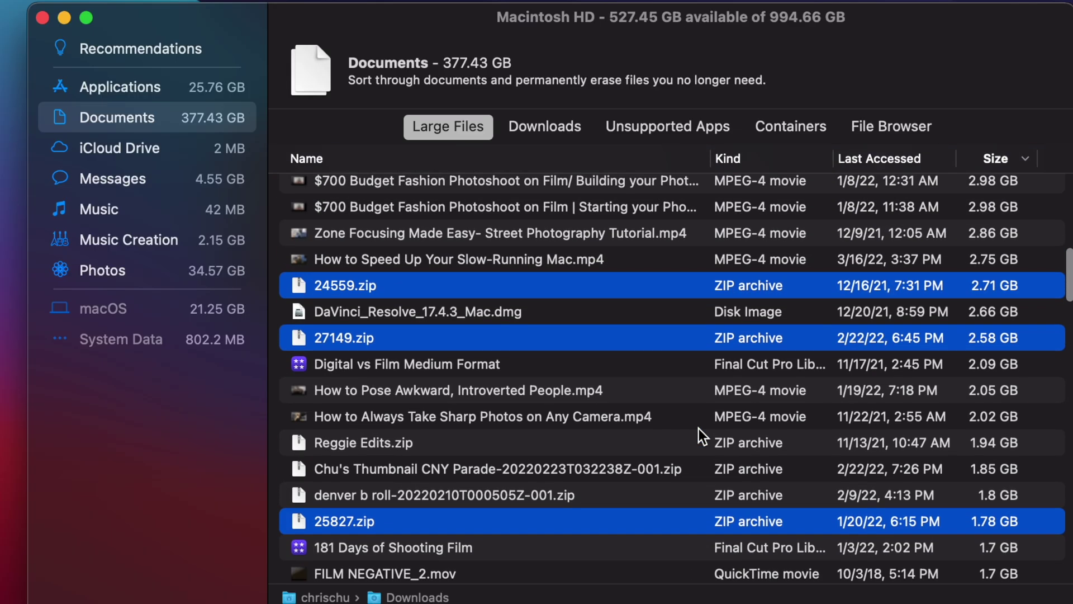
scroll(698, 428, "down", 2)
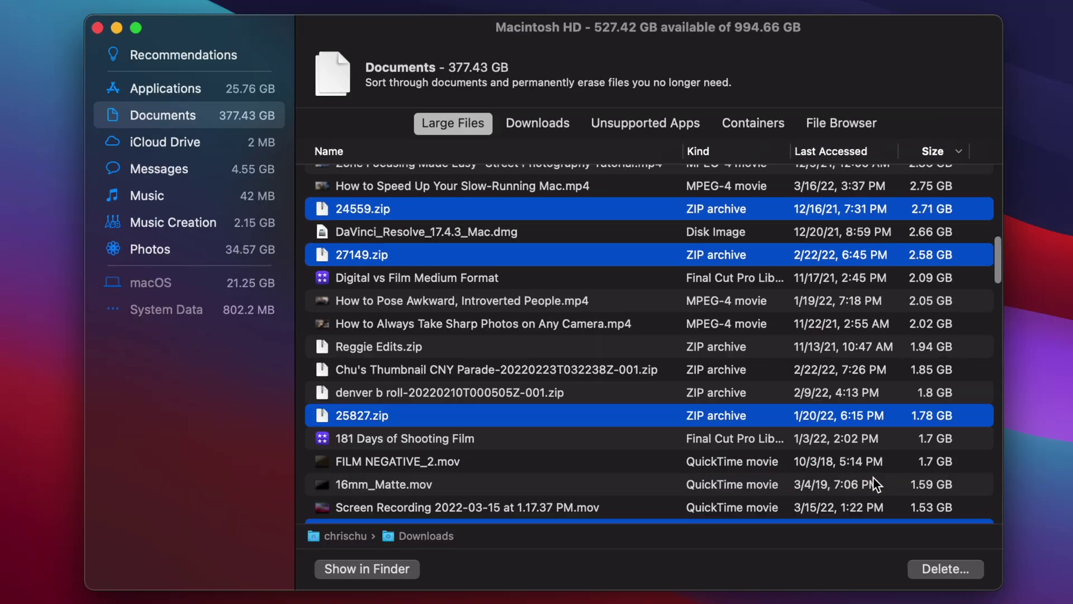
scroll(916, 502, "down", 3)
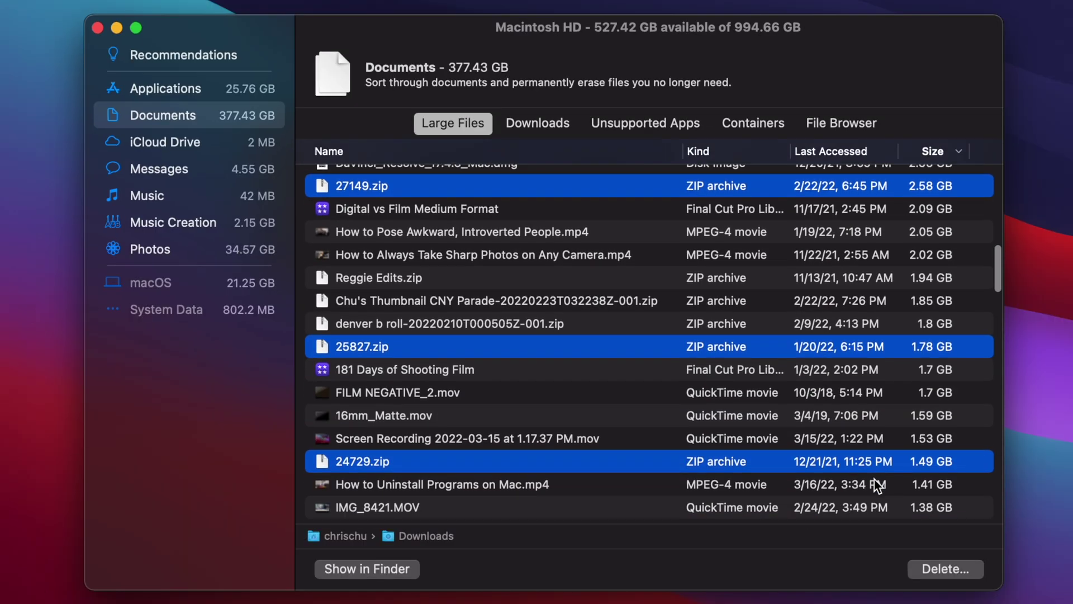
left_click(948, 568)
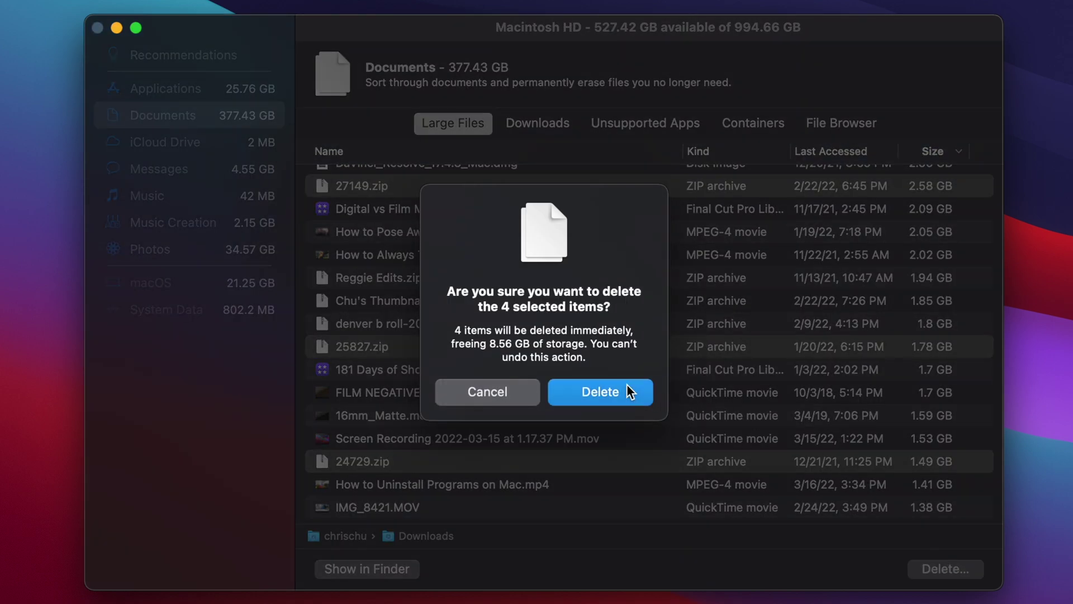
Confirm permanently deleting the four ZIP archives, freeing 8.56 GB on Macintosh HD.
left_click(627, 386)
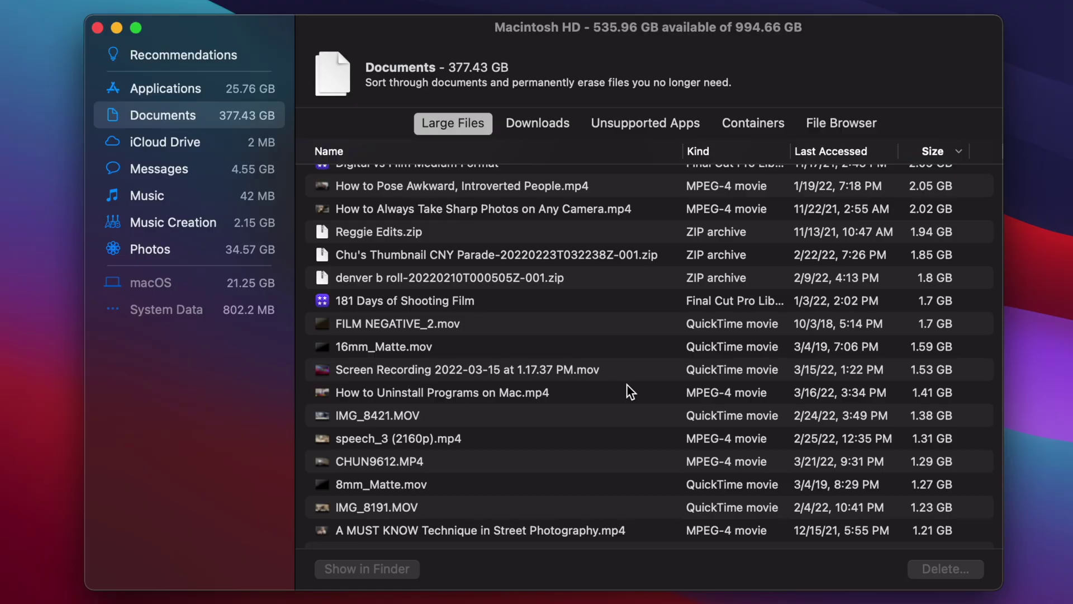
scroll(627, 384, "down", 20)
scroll(627, 384, "up", 20)
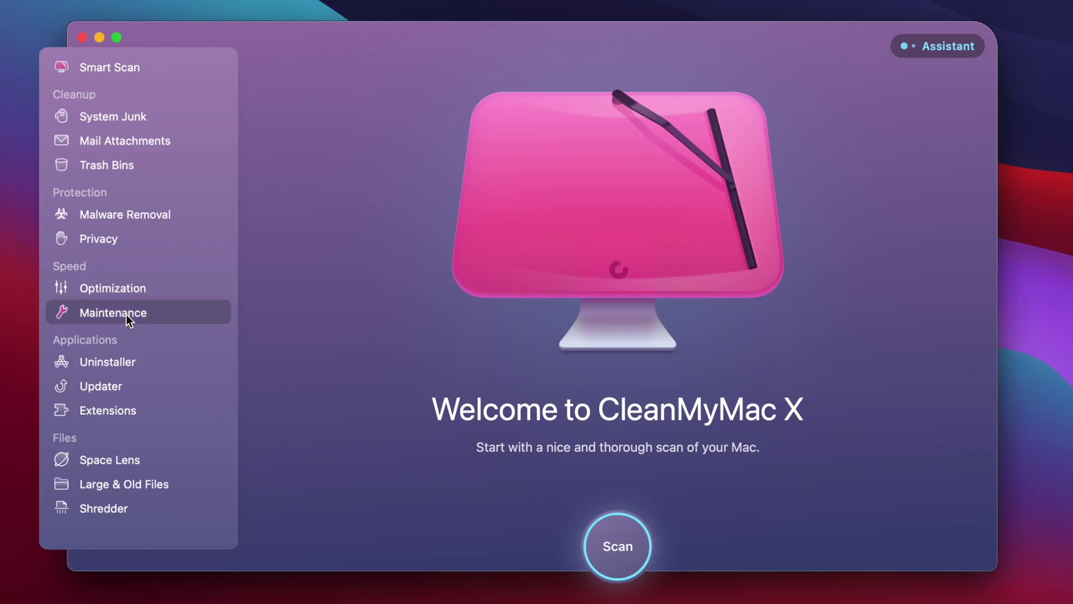
Run a CleanMyMac X Malware Removal scan of the Mac, which finds nothing.
left_click(125, 314)
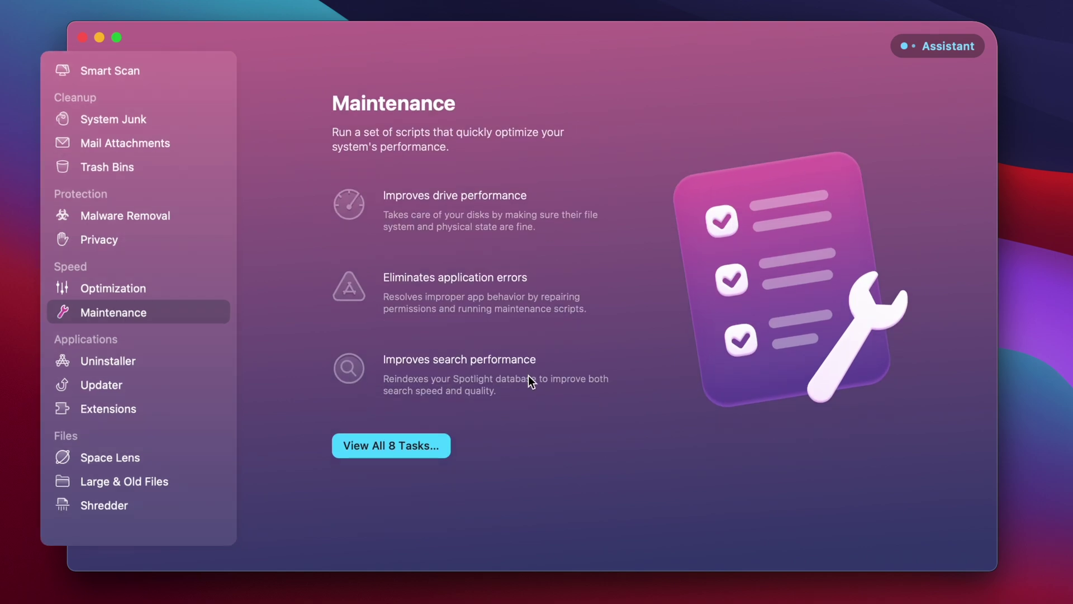
left_click(420, 447)
left_click(125, 215)
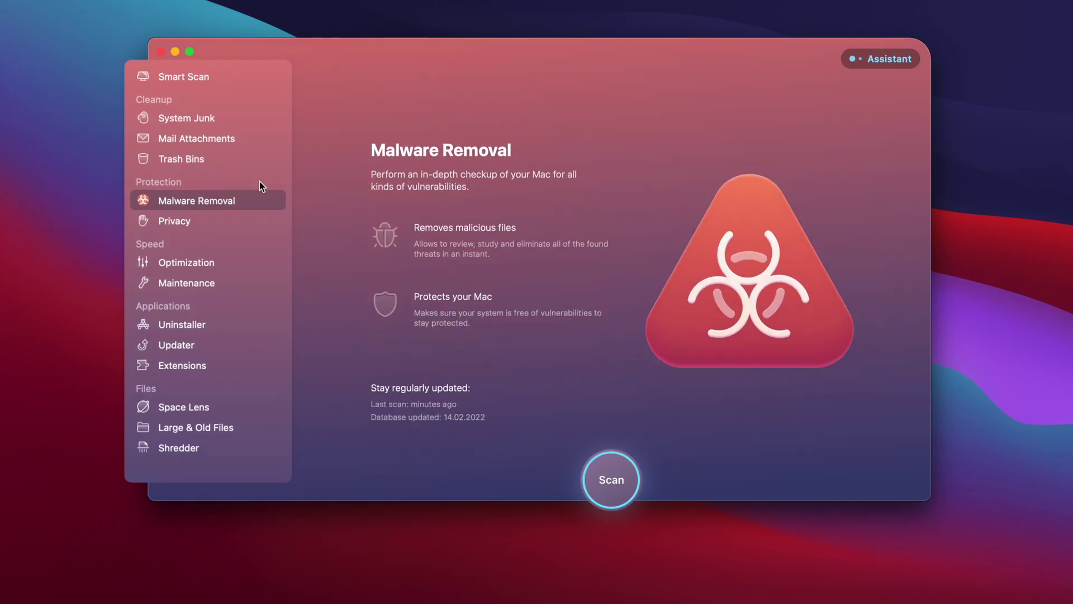
left_click(609, 488)
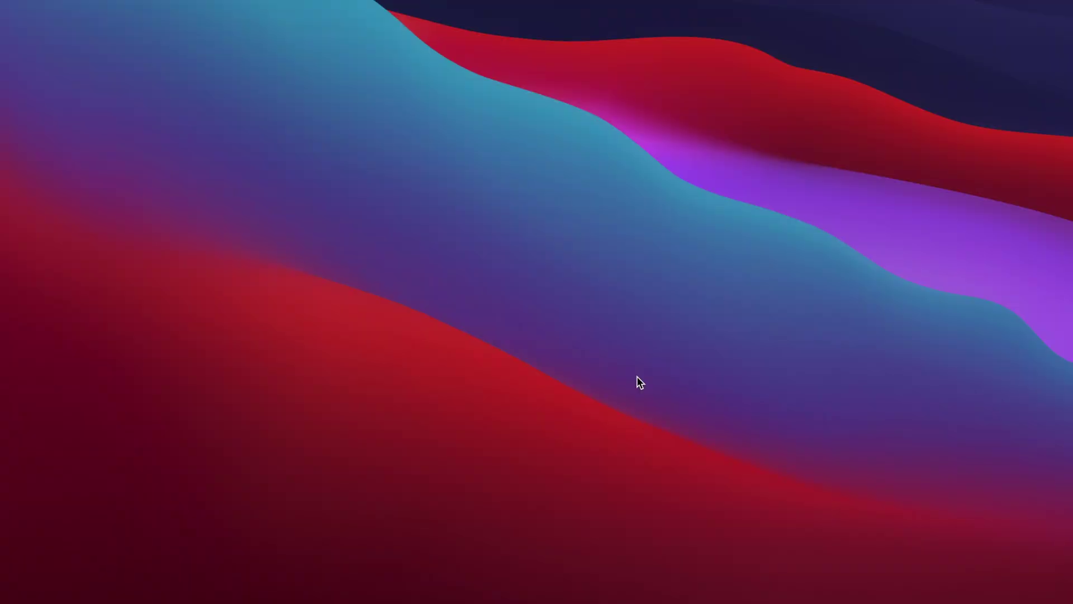
Launch CleanMyMac X from Spotlight by searching 'clean'.
key("super+space")
type("c")
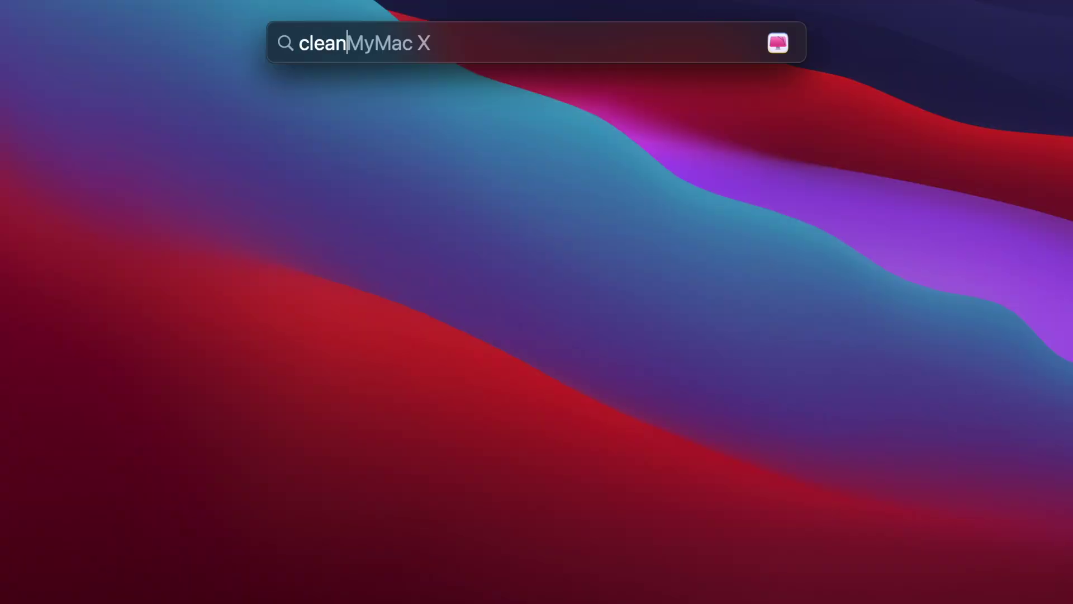
type("lean")
key("Return")
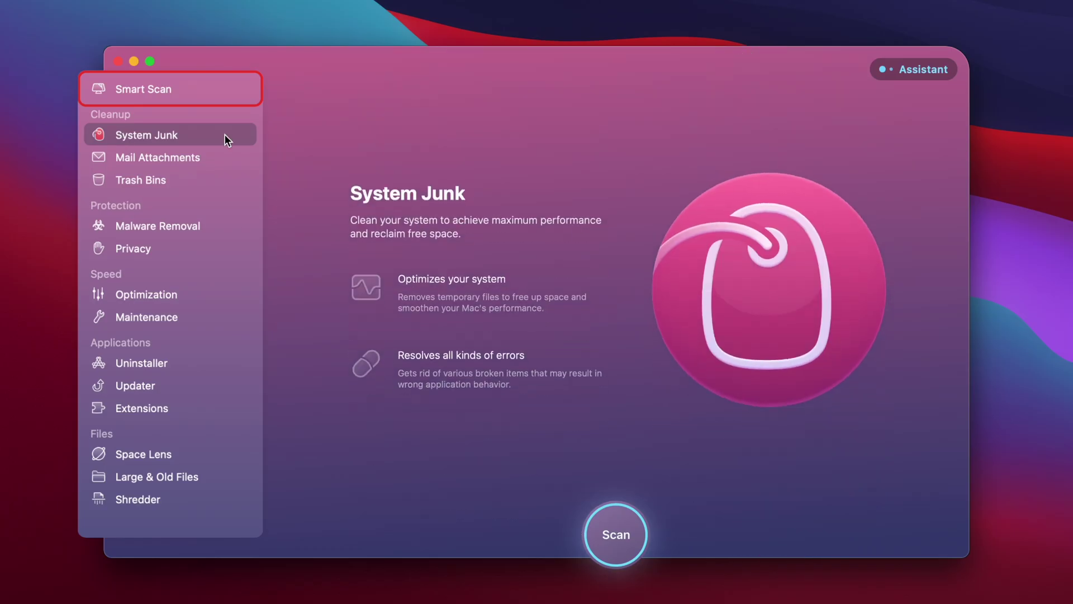
Scan for system junk, include Downloads and every other category, and start cleaning 31.17 GB.
left_click(609, 510)
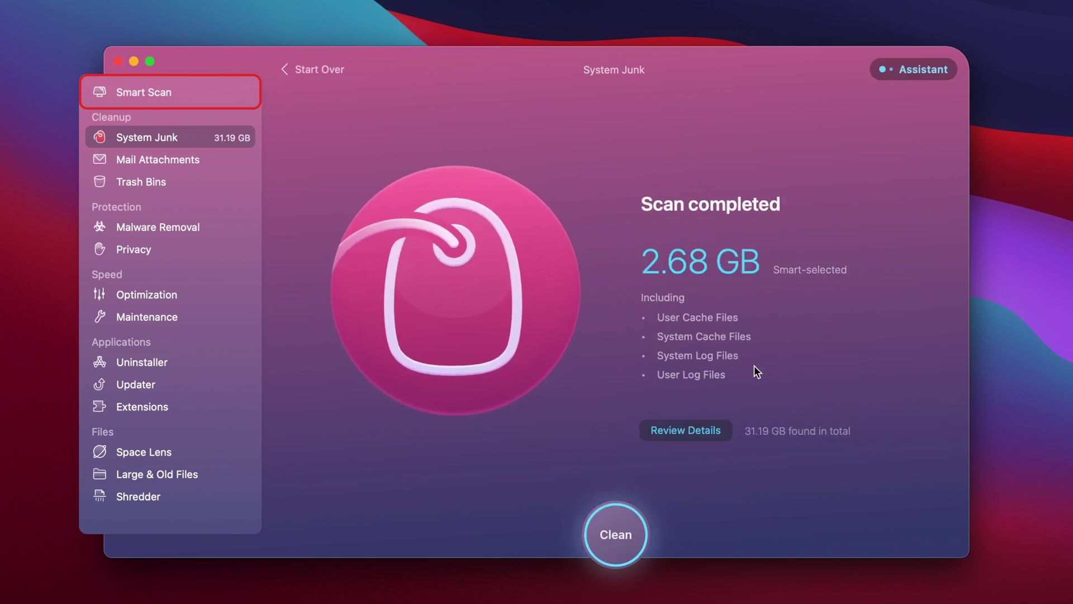
left_click(718, 429)
left_click(307, 140)
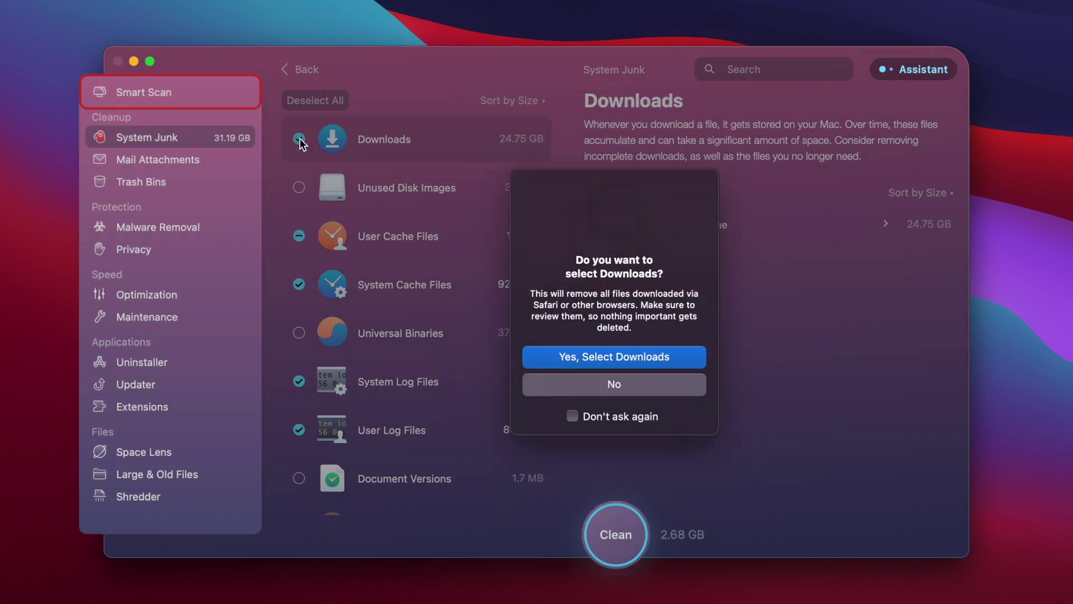
left_click(624, 357)
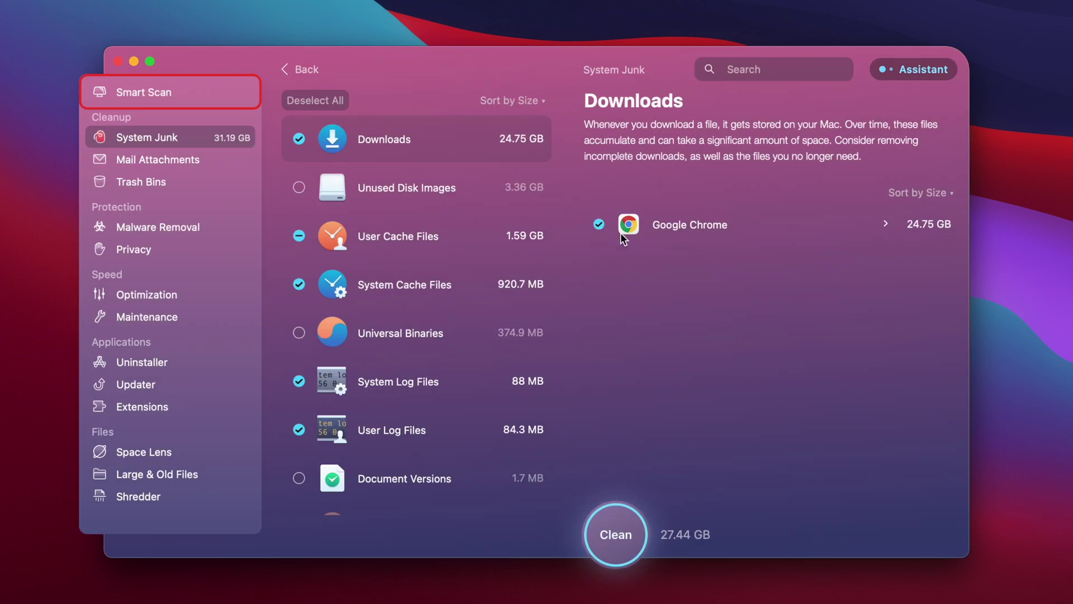
scroll(425, 229, "down", 3)
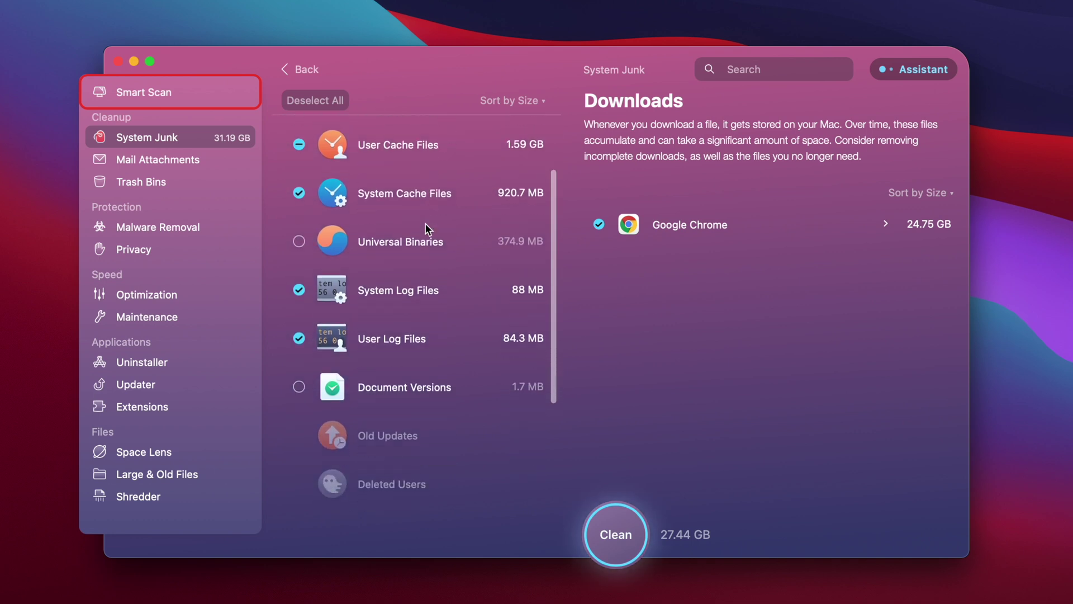
scroll(343, 403, "up", 3)
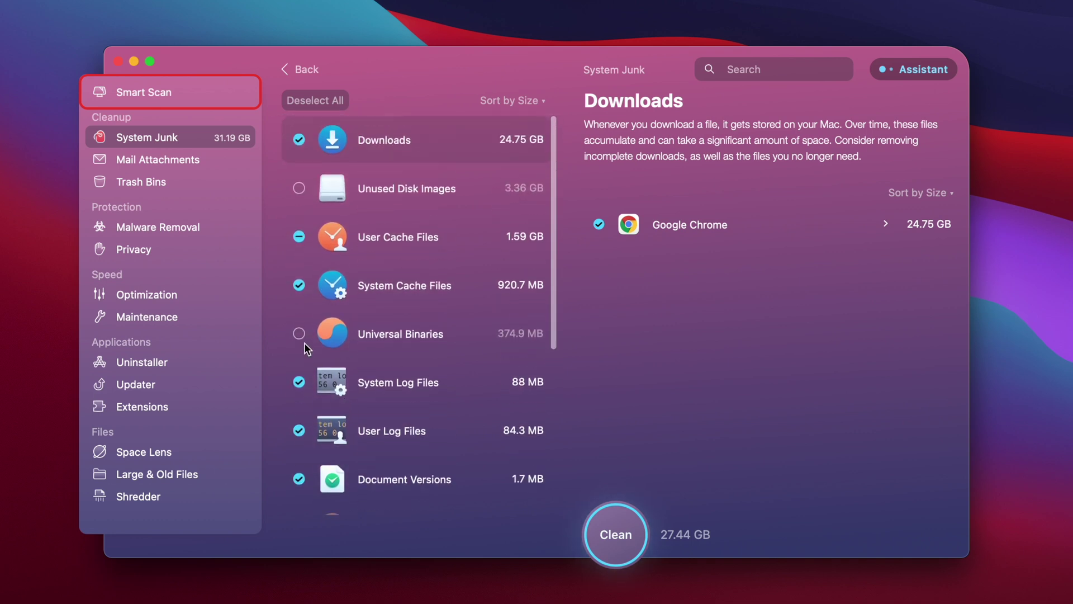
left_click(620, 535)
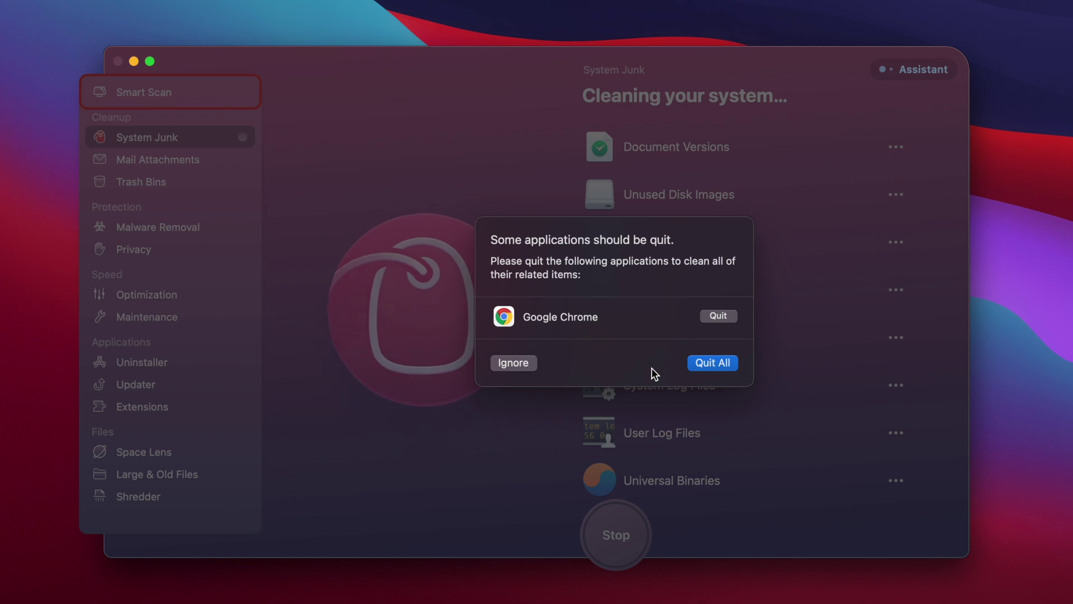
Let CleanMyMac X quit Google Chrome so the junk cleanup completes, freeing 30.2 GB.
left_click(513, 363)
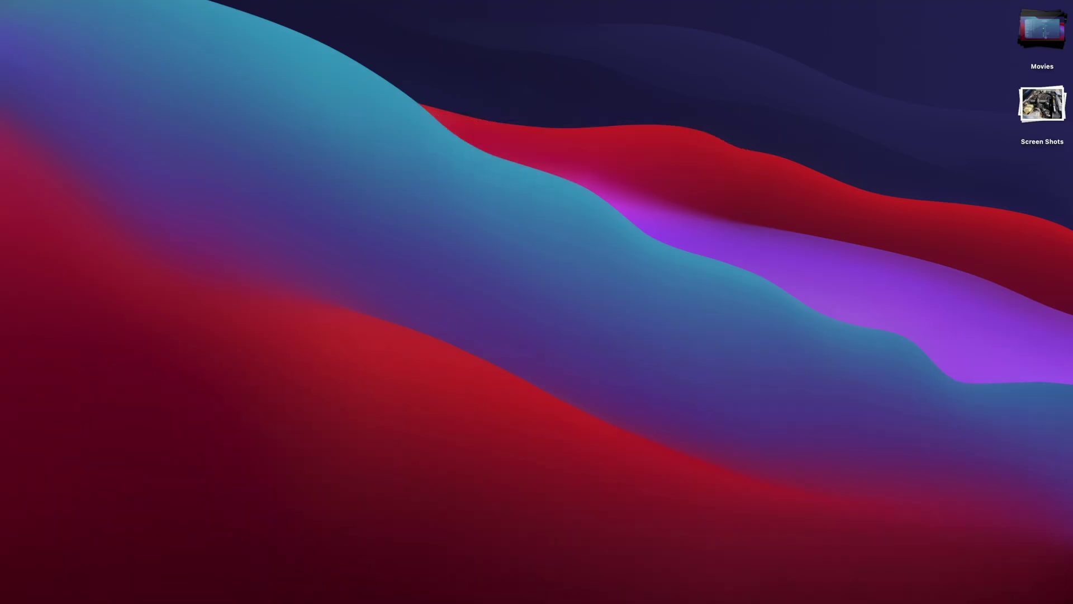
Delete the Pages app from Launchpad.
key("F4")
scroll(301, 280, "down", 2)
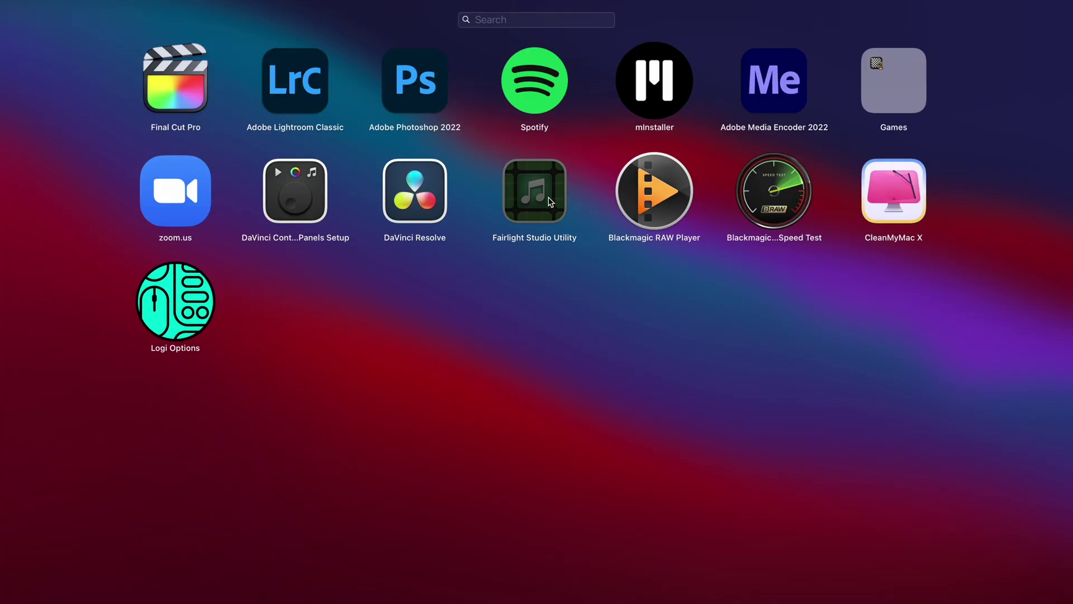
left_click_drag(550, 202, 551, 202)
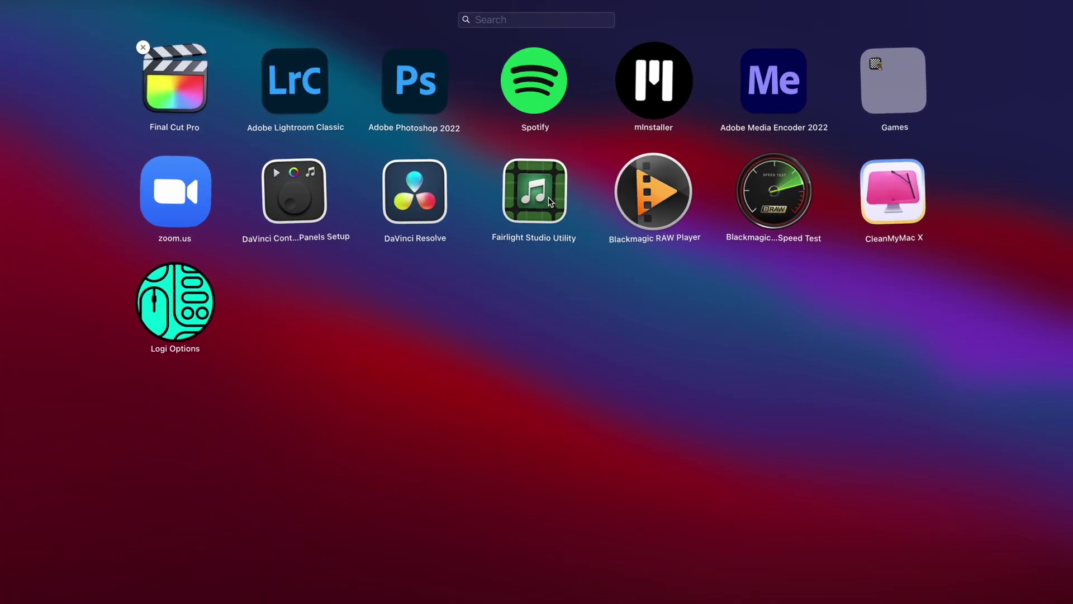
scroll(530, 580, "left", 3)
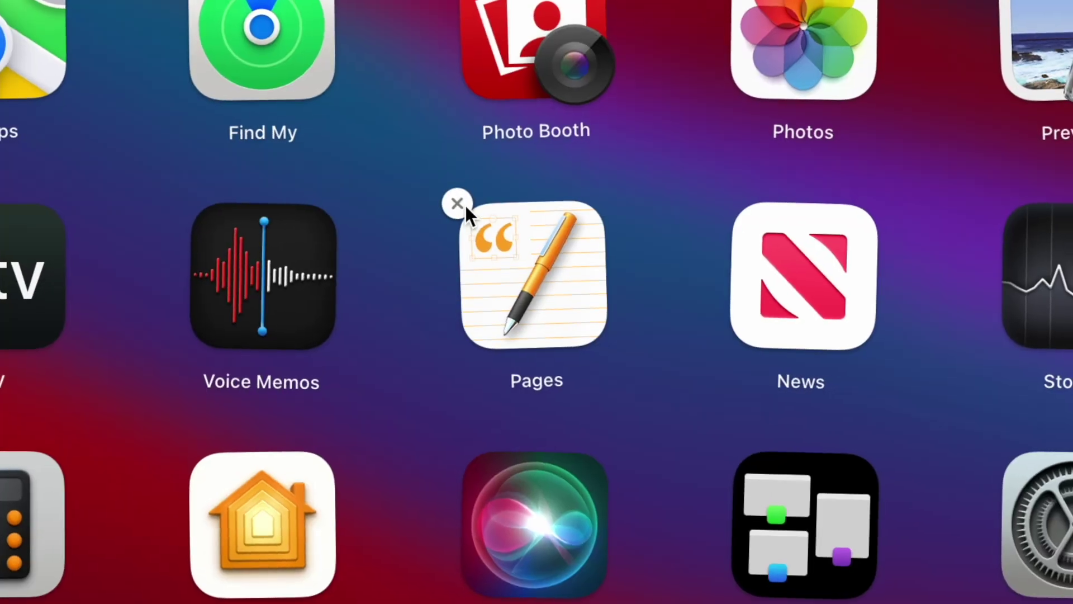
left_click(621, 269)
left_click(741, 390)
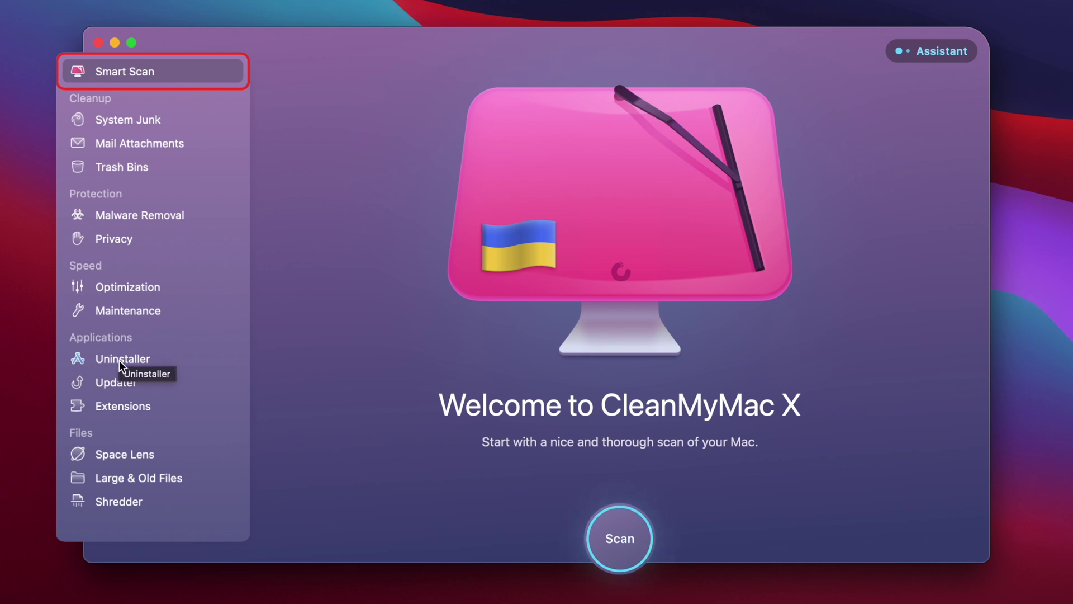
Uninstall zoom.us and Uninstall Resolve using CleanMyMac X's Uninstaller.
left_click(119, 360)
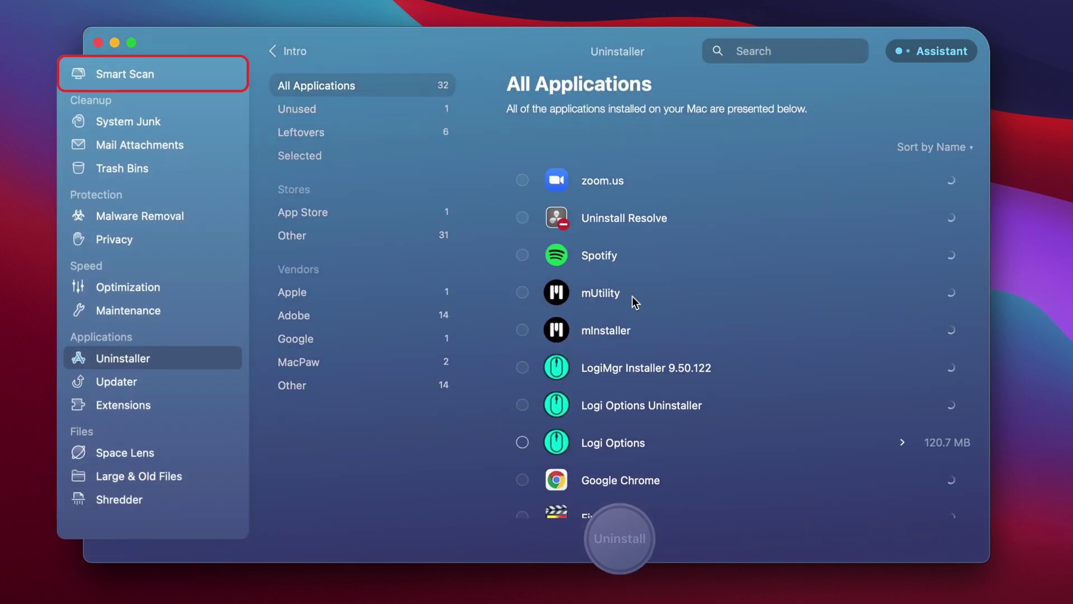
scroll(632, 297, "down", 10)
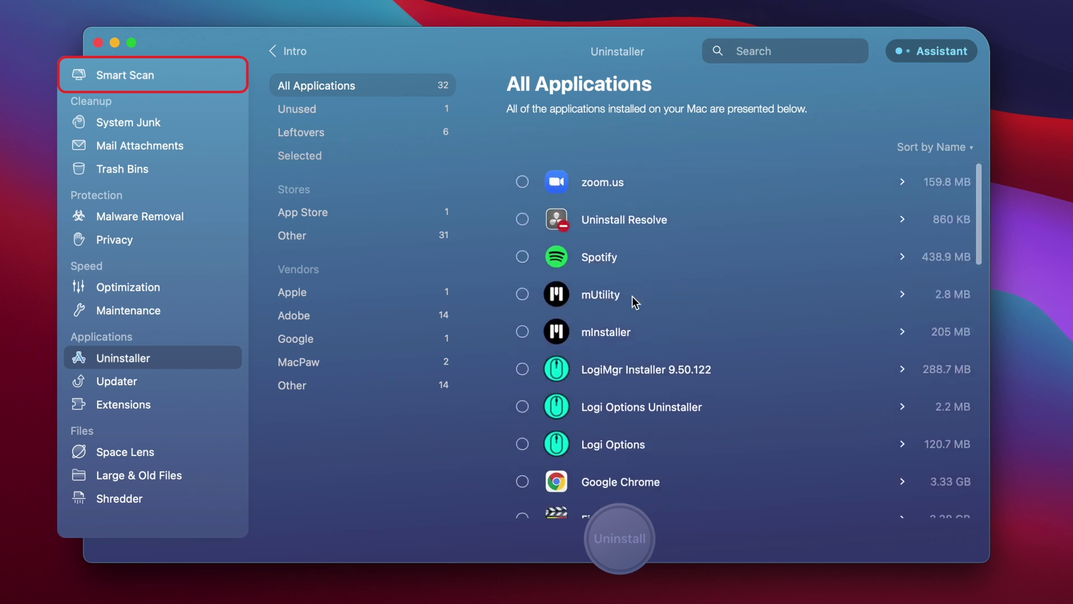
left_click(521, 218)
left_click(616, 545)
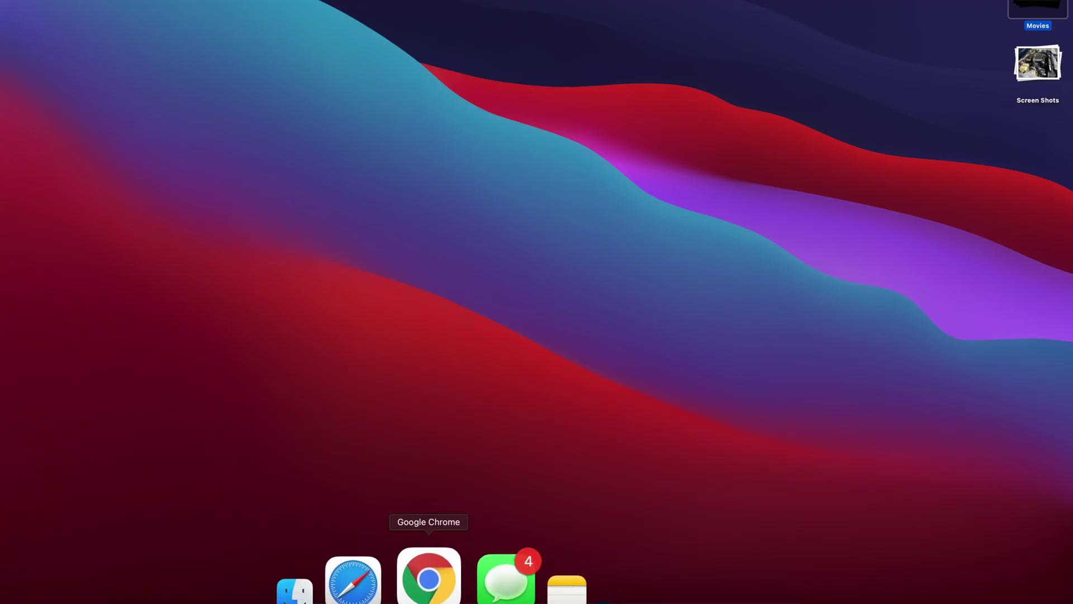
In a new Chrome window, clear the last hour's cookies and cached images and files.
right_click(429, 578)
left_click(497, 434)
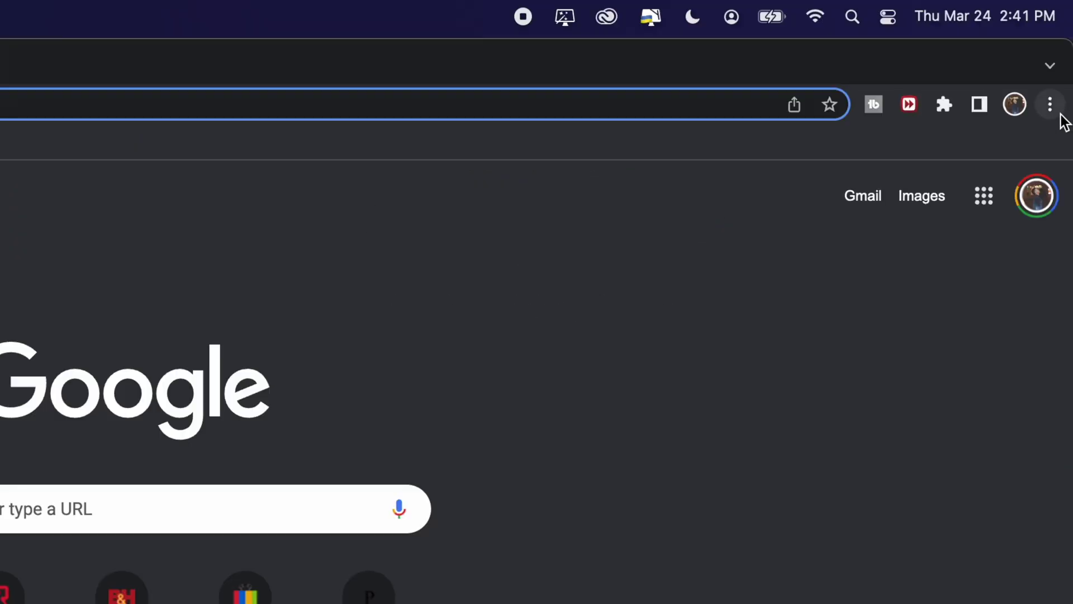
left_click(1050, 106)
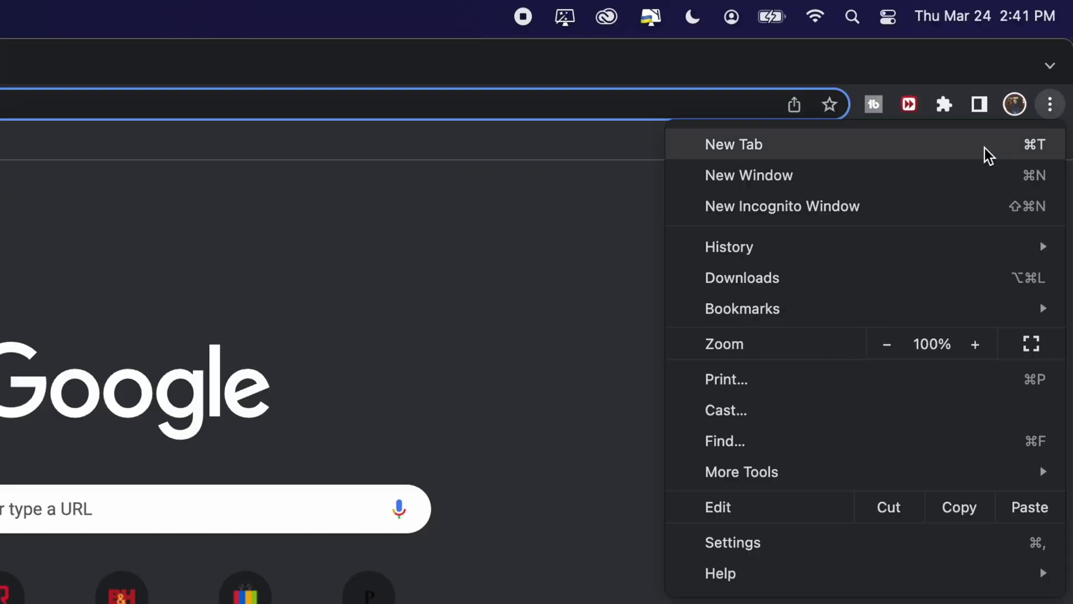
mouse_move(794, 475)
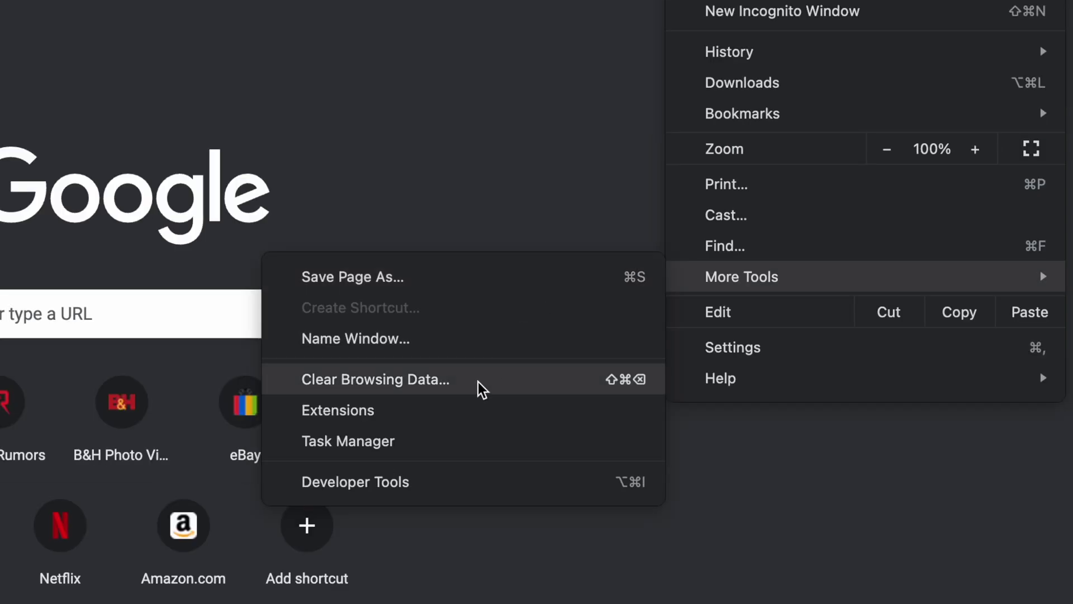
left_click(482, 387)
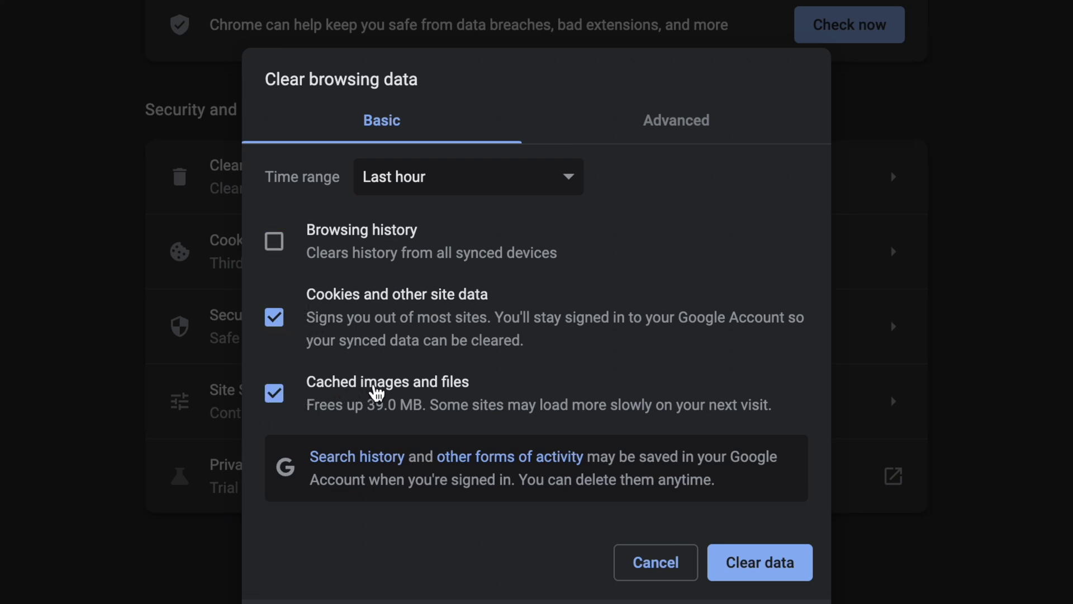
left_click(771, 584)
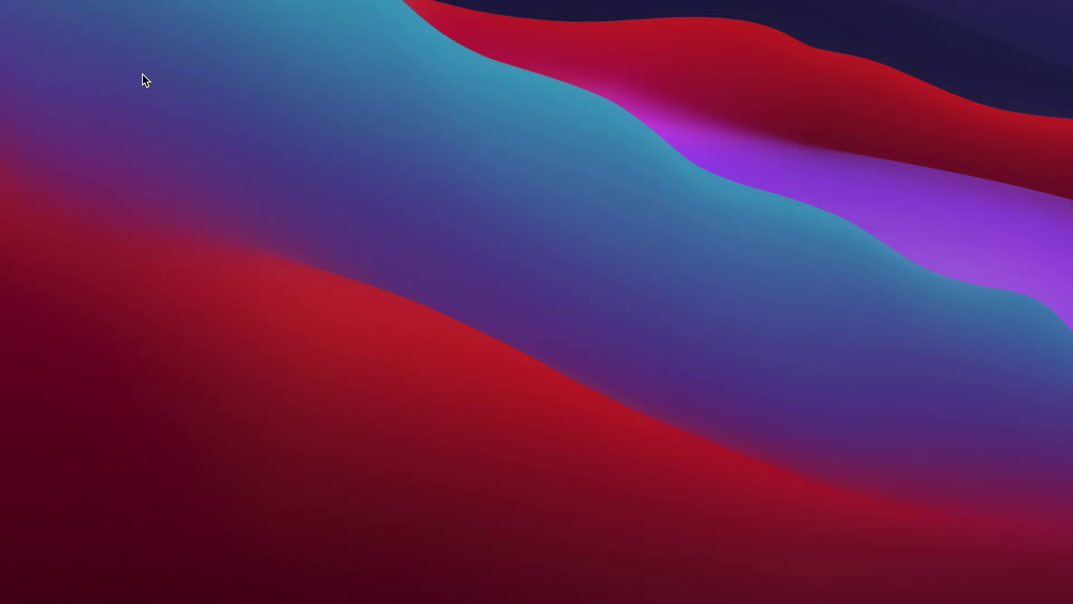
Launch CleanMyMac X from Spotlight and run a Large & Old Files scan.
key("super+space")
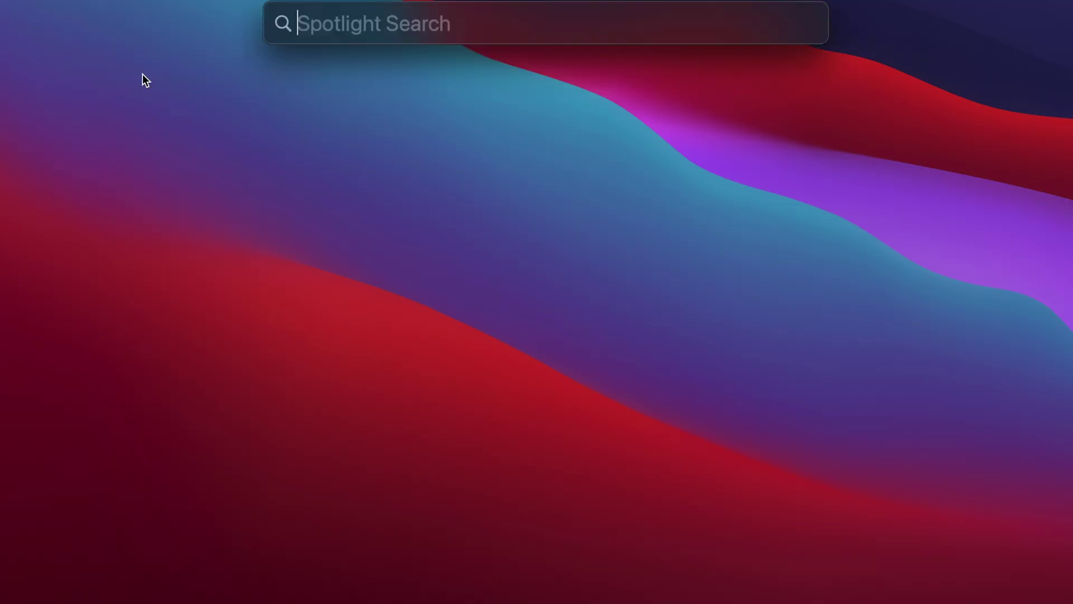
type("clea")
key("Return")
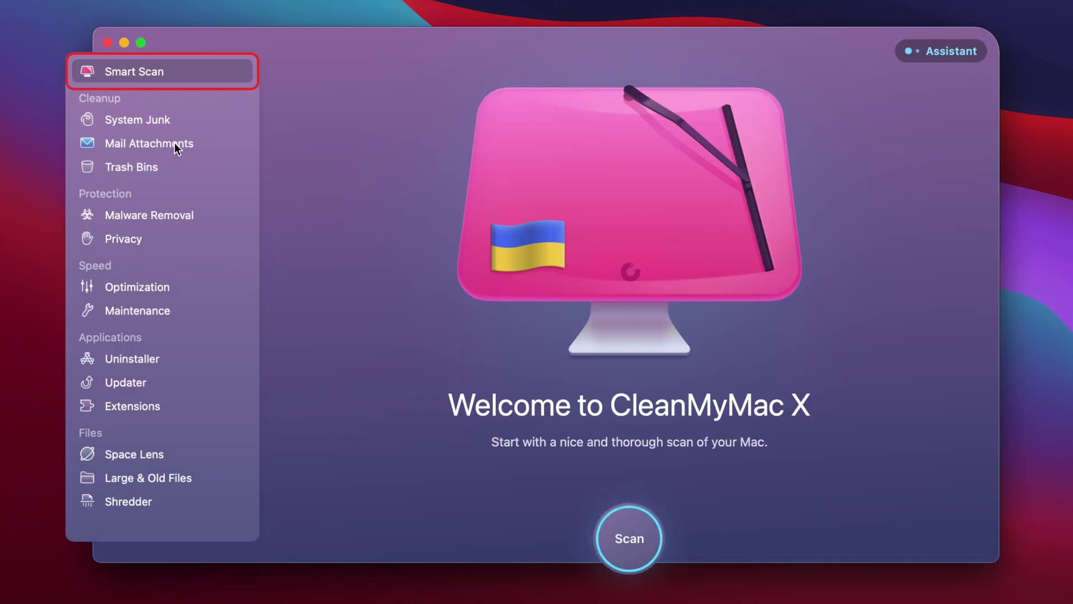
left_click(116, 476)
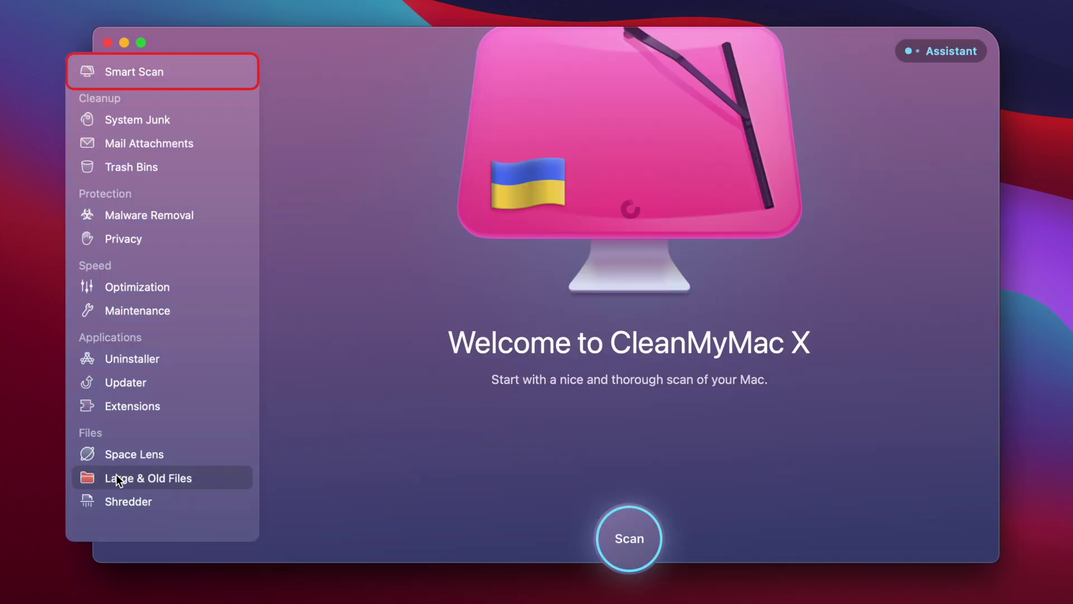
left_click(631, 539)
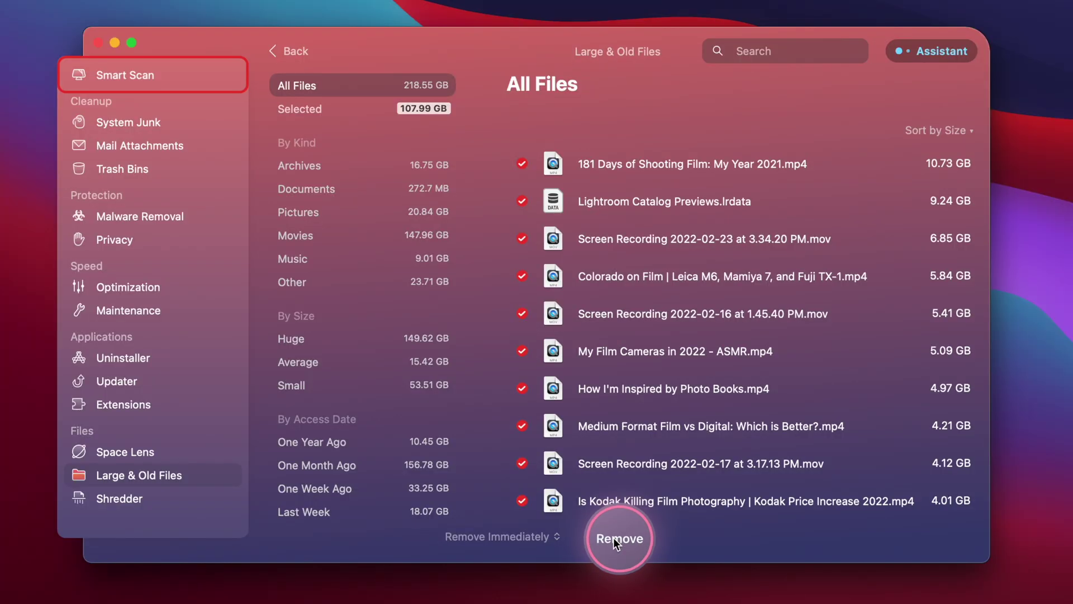
Remove the large and old files listed in the scan results.
left_click(614, 535)
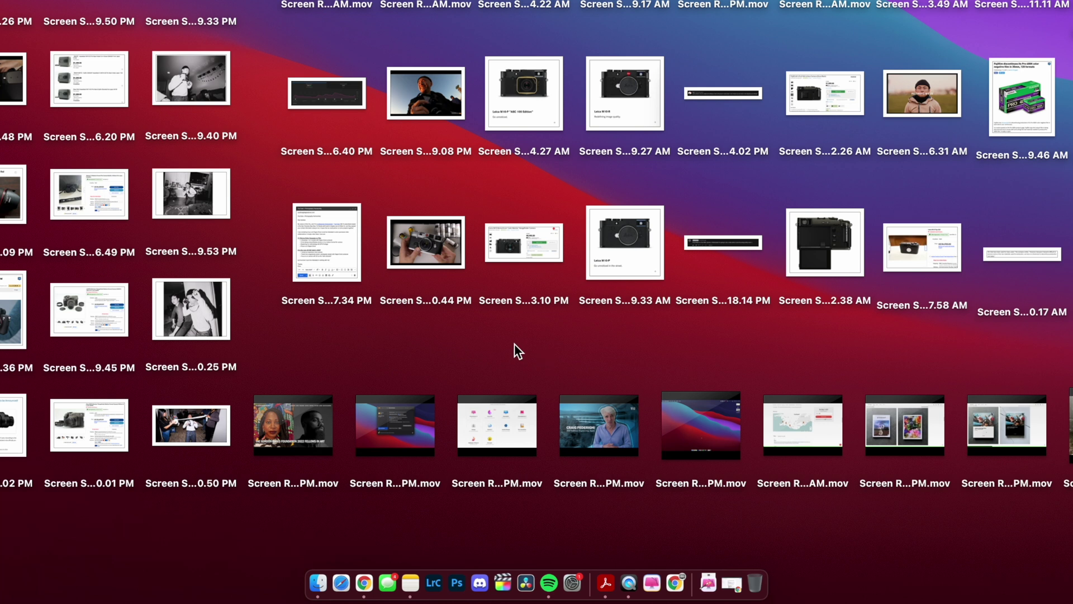
Group the cluttered desktop files with Use Stacks, then open the Trash from the Dock.
right_click(514, 343)
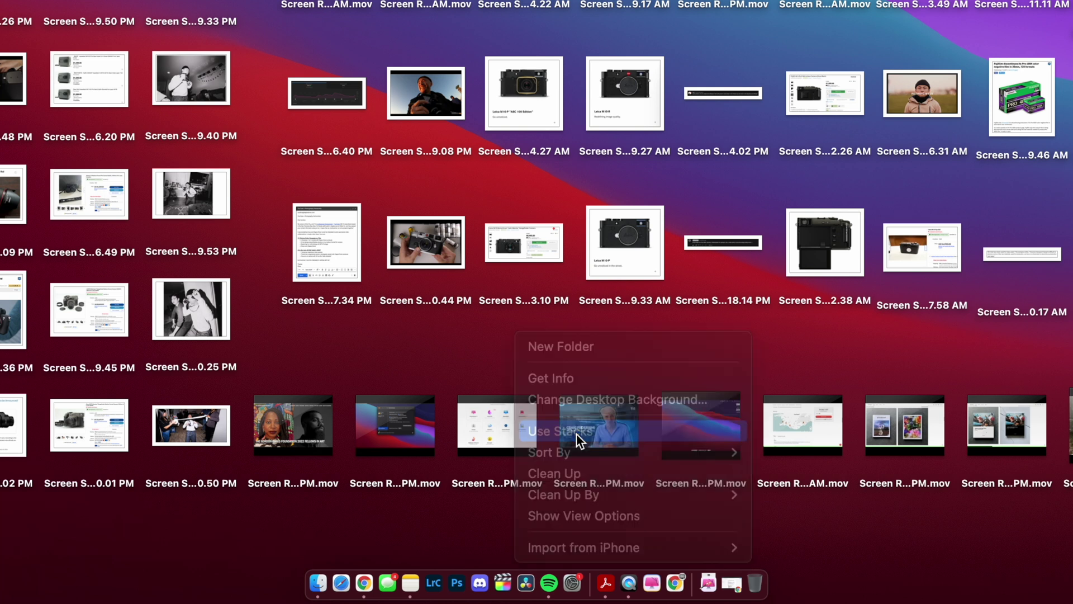
left_click(576, 434)
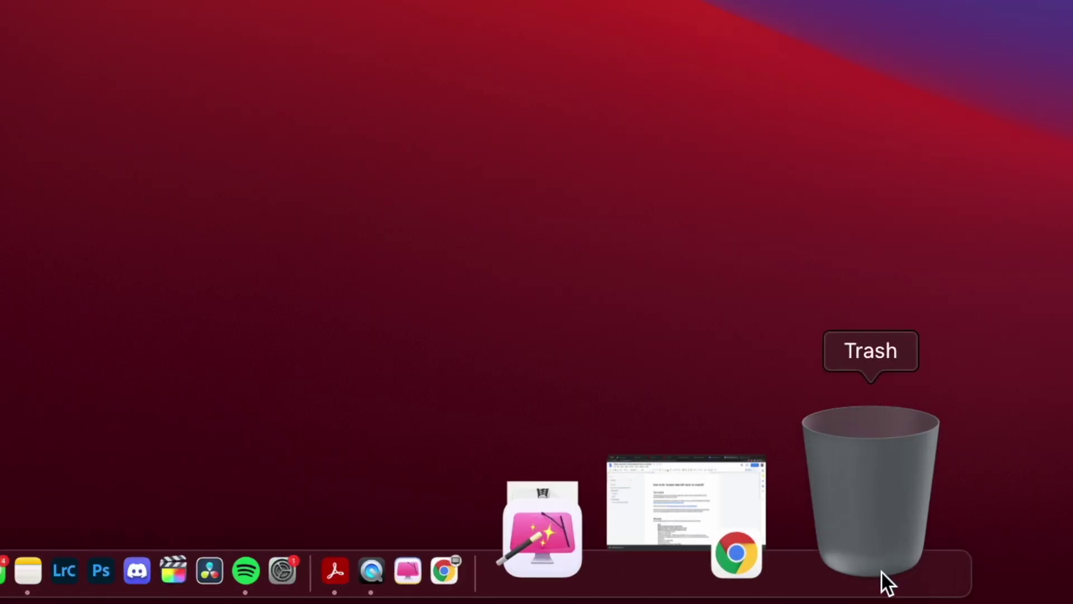
left_click(881, 575)
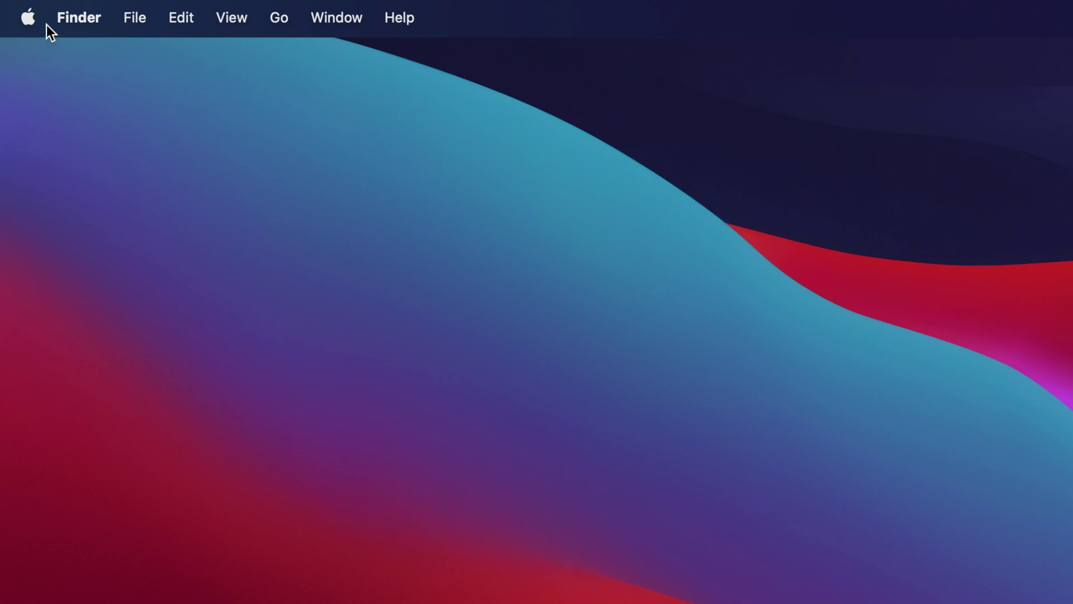
Turn on Empty Trash Automatically in About This Mac's Storage management, removing items after 30 days.
left_click(29, 18)
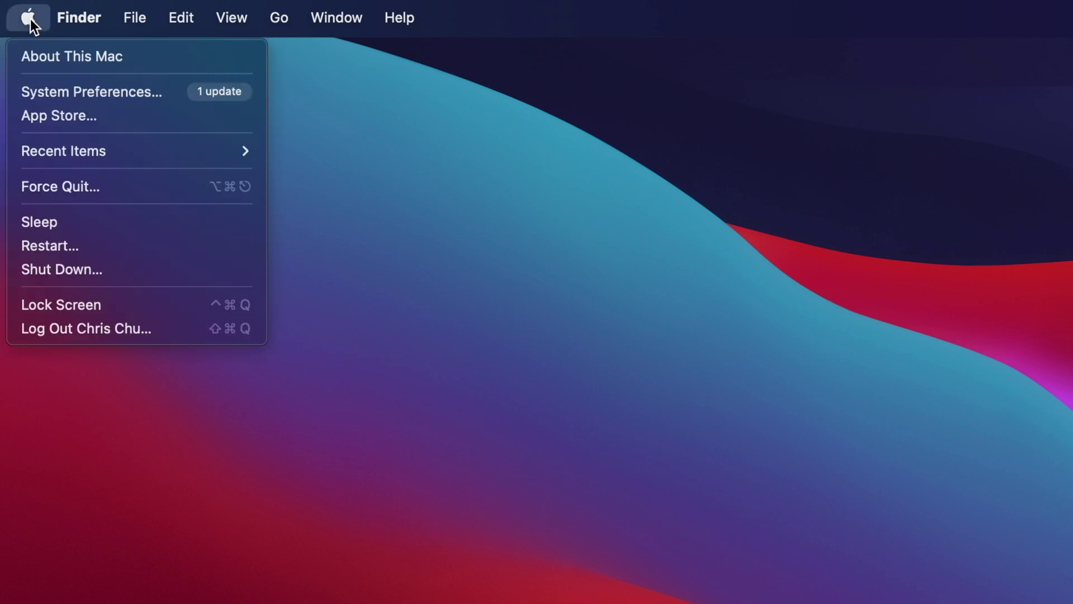
left_click(42, 54)
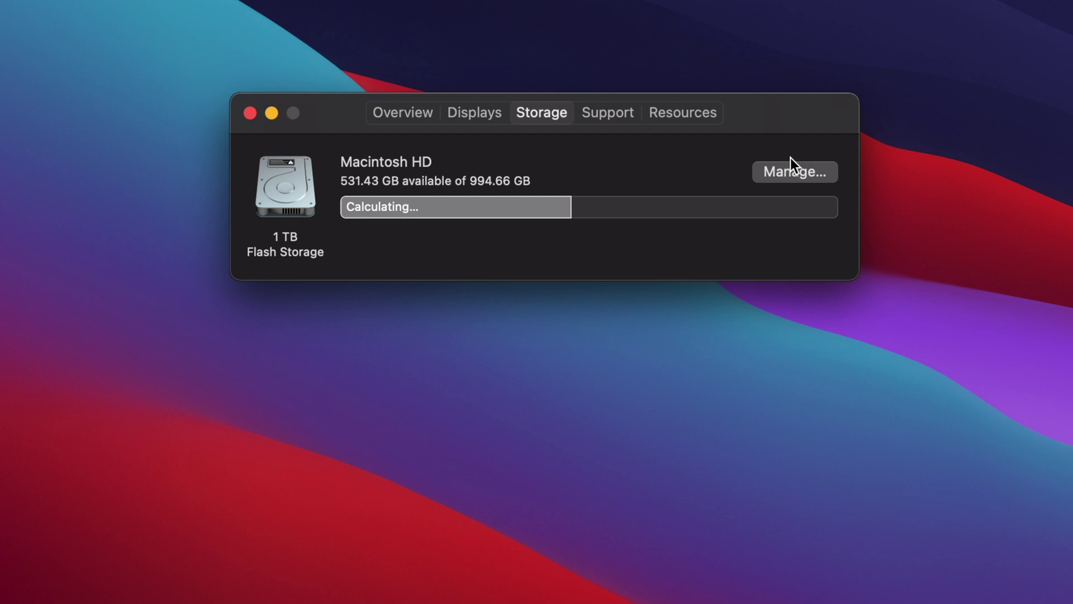
left_click(794, 175)
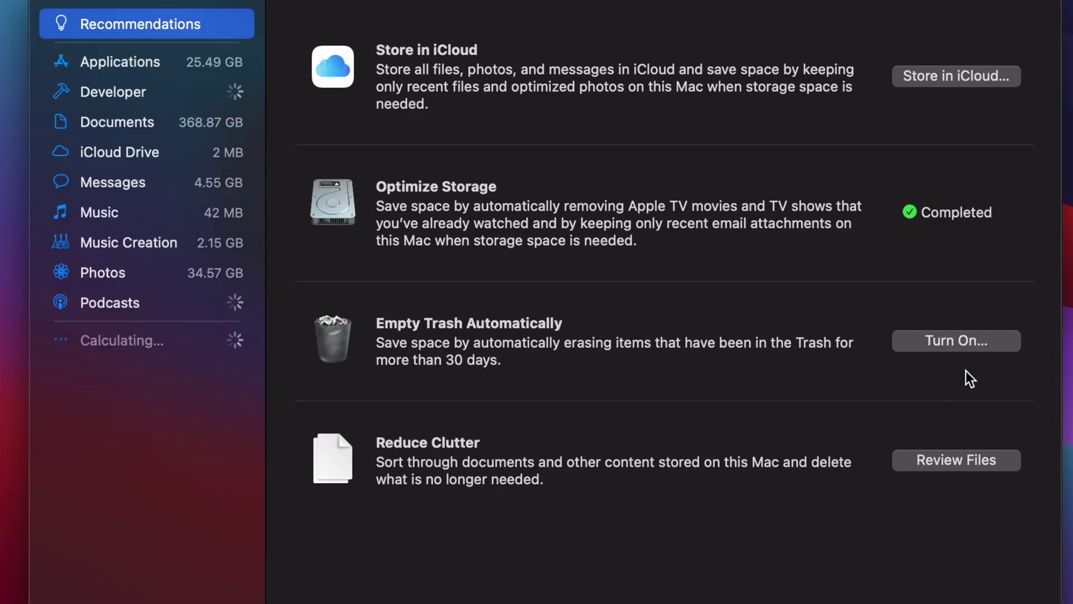
left_click(956, 342)
left_click(597, 402)
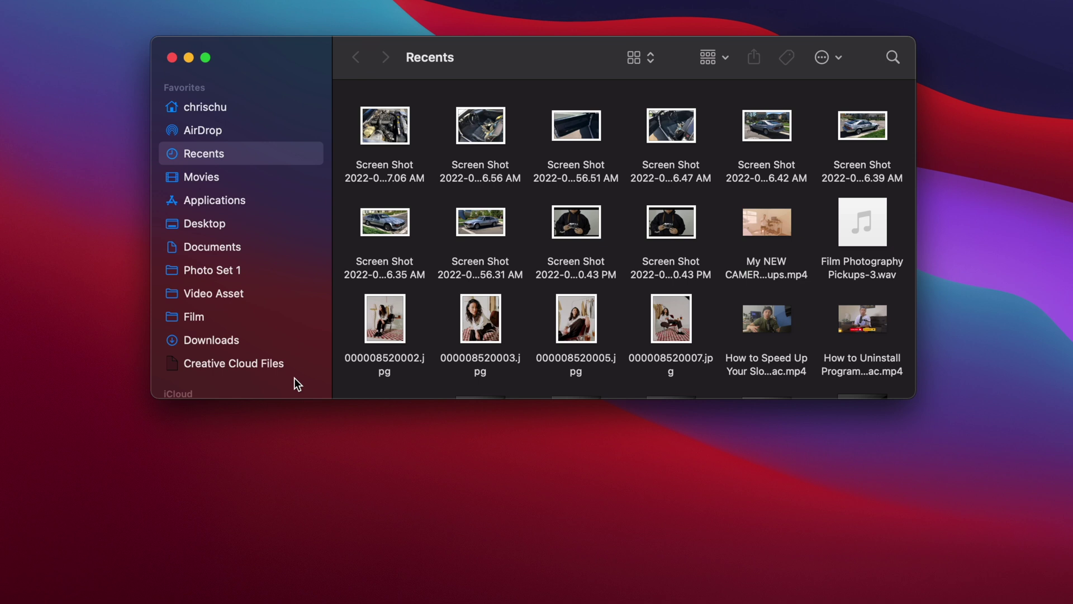
In Documents > Lightroom Pictures, zip the Clients, Data Sets and Photo Set 1 folders together.
left_click(230, 246)
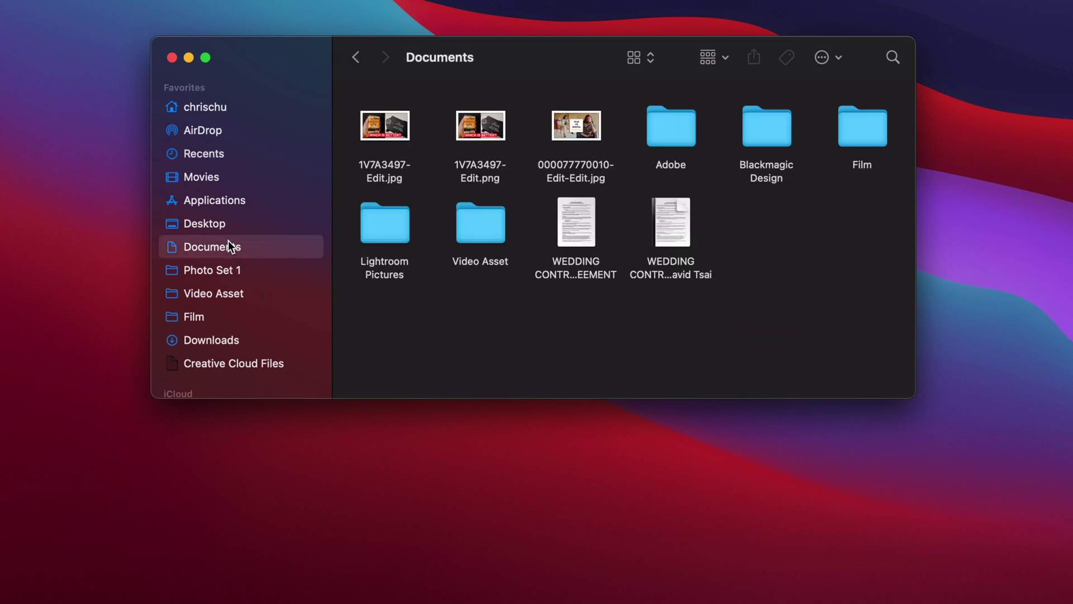
double_click(400, 225)
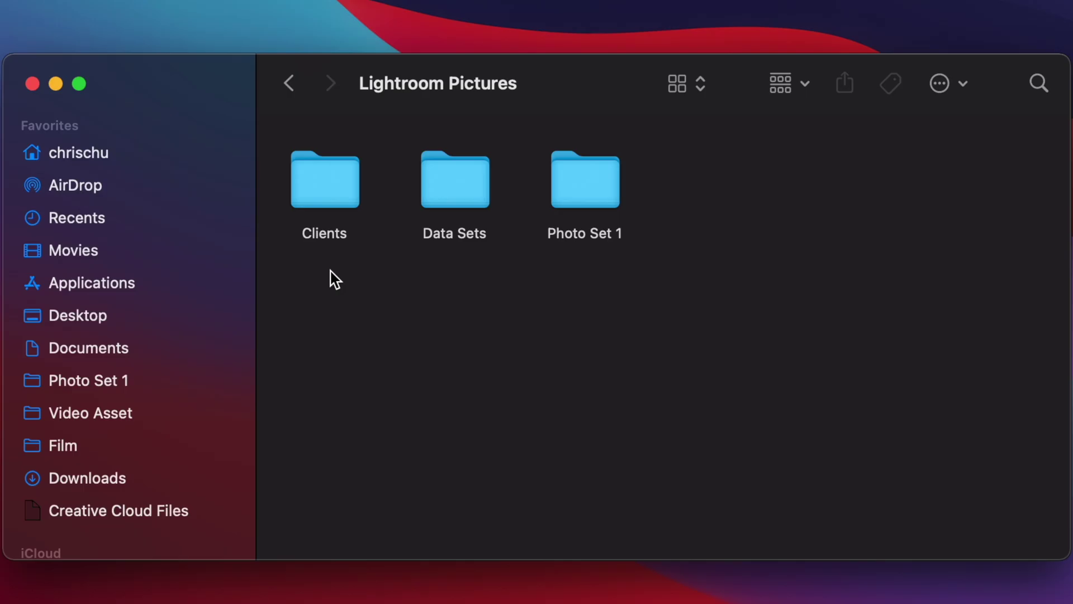
left_click_drag(331, 271, 628, 174)
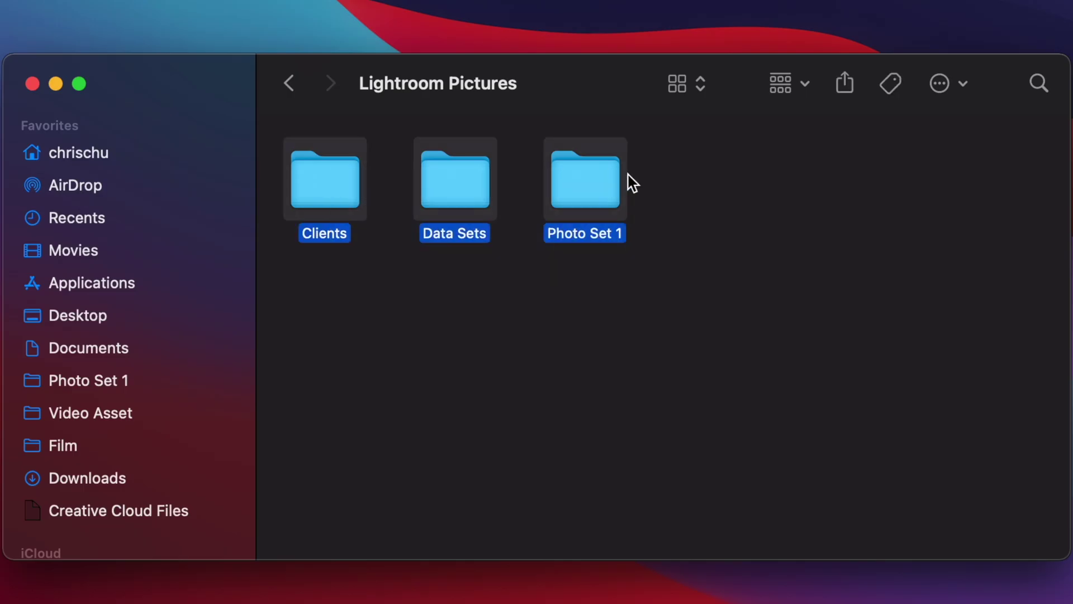
right_click(602, 195)
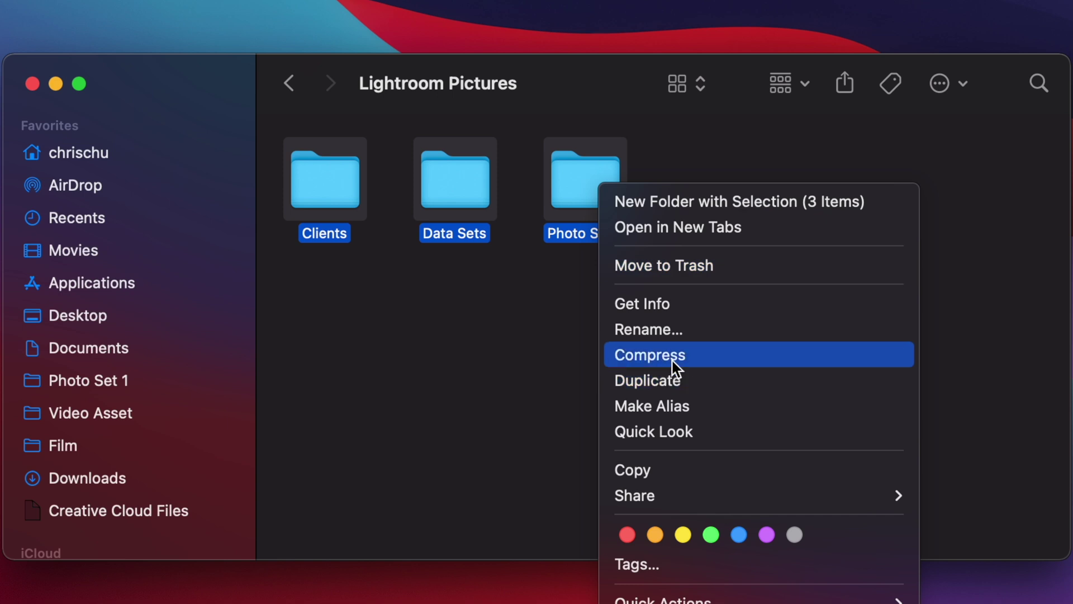
left_click(650, 355)
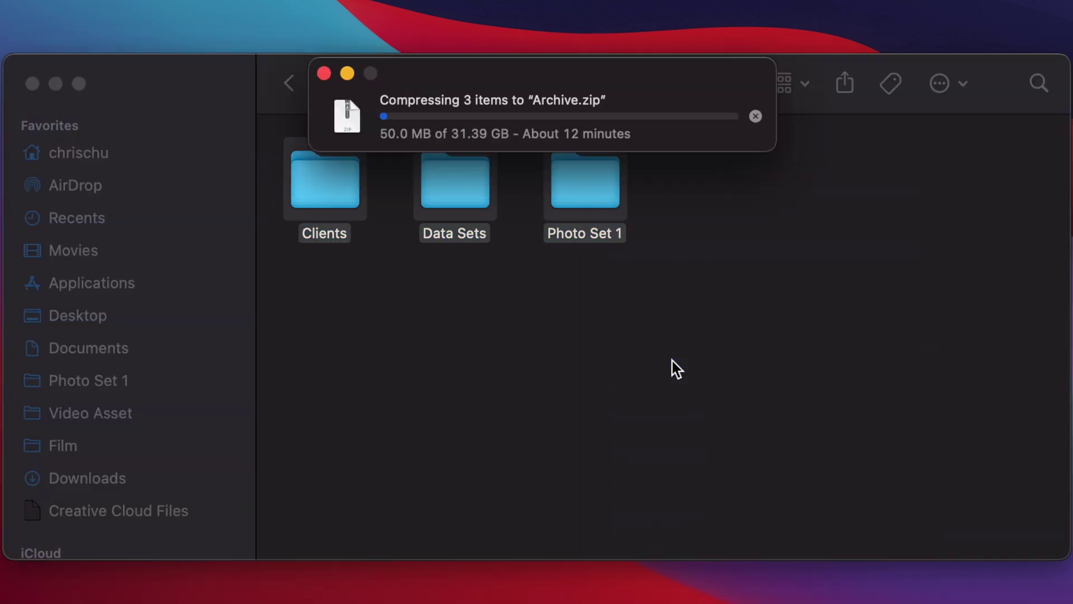